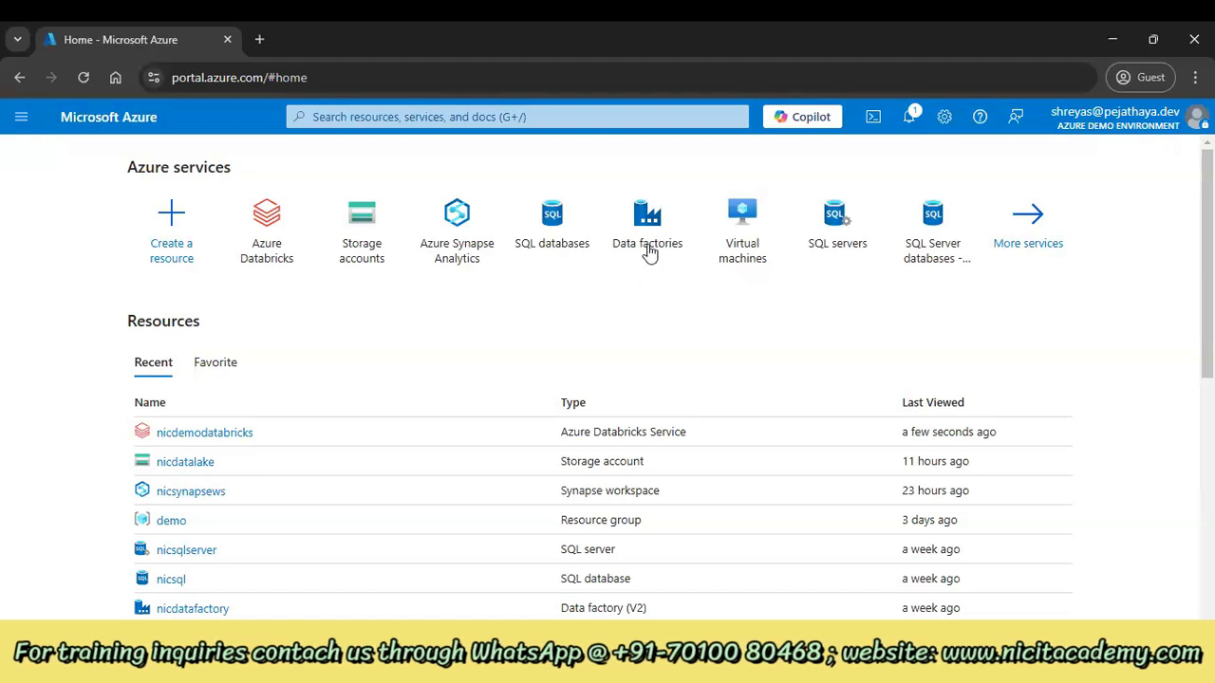
Open the Azure Synapse Analytics tile from the portal Home page in a new browser tab
mouse_move(482, 256)
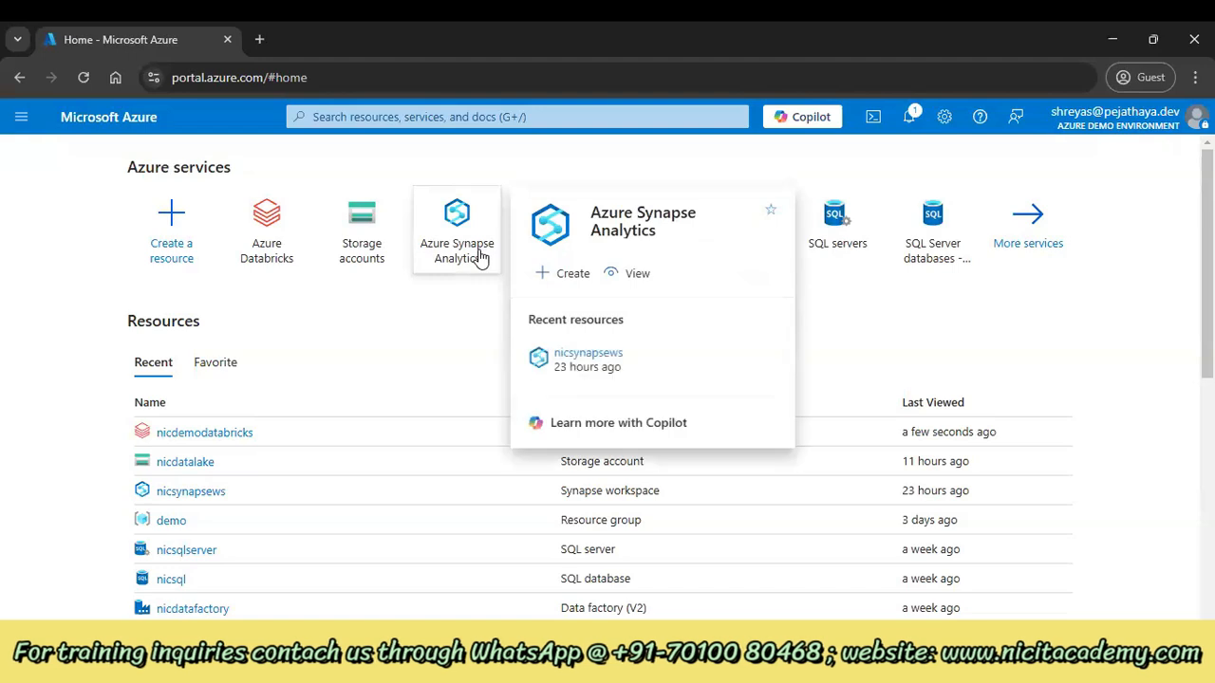
right_click(482, 257)
click(483, 272)
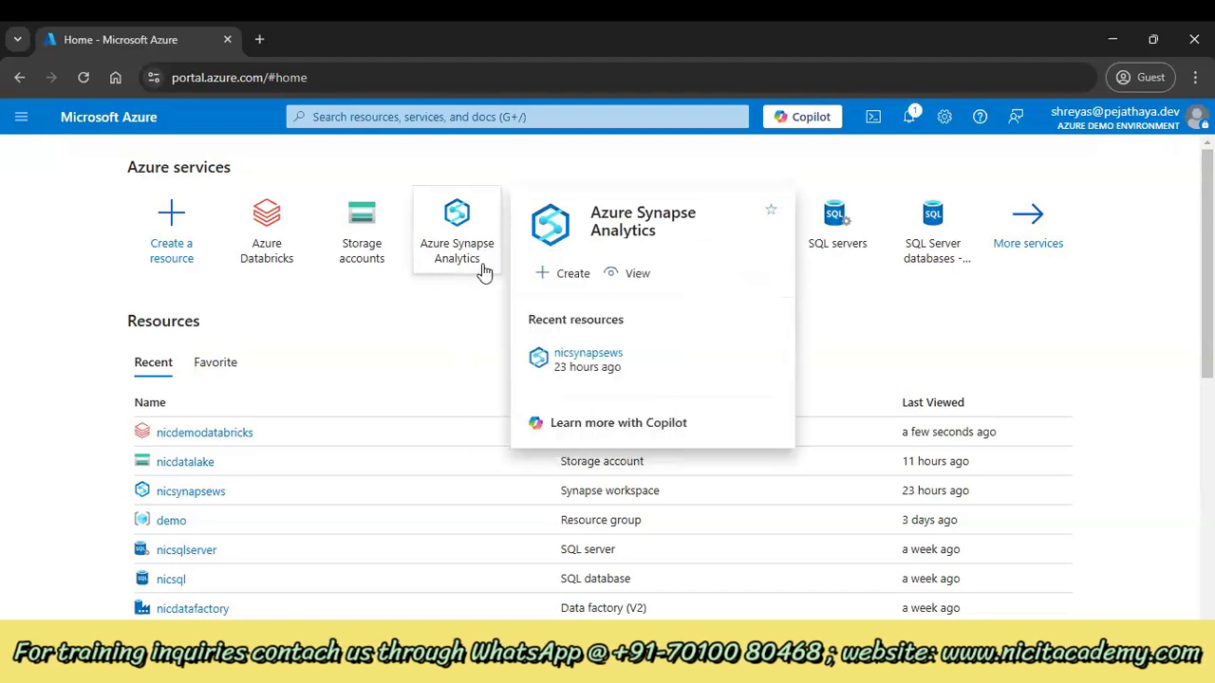
List the Azure Databricks workspaces, and open the nicsynapsews overview in the Synapse tab
click(279, 249)
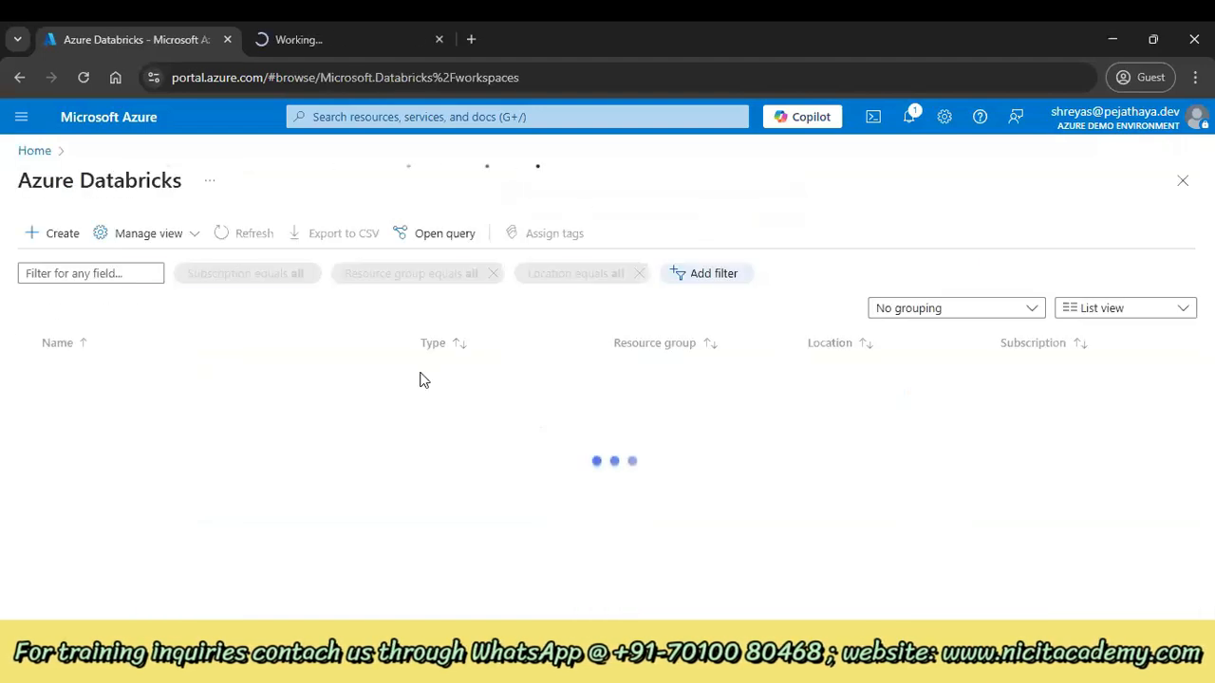
click(366, 30)
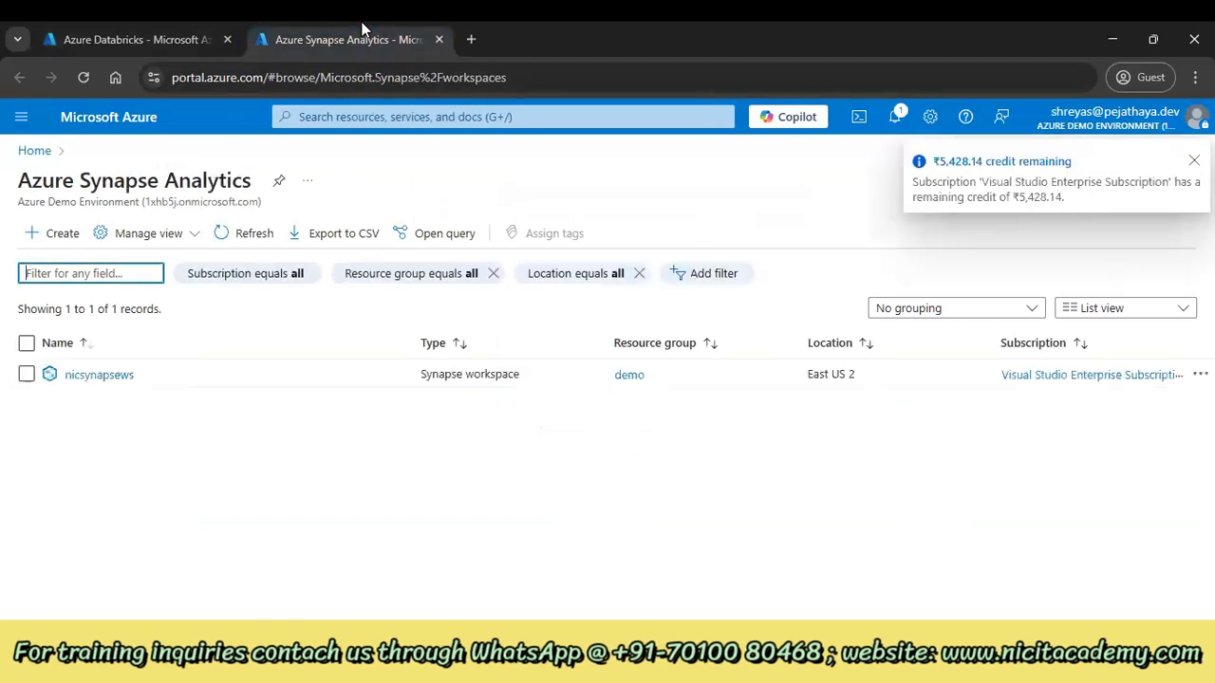
click(118, 376)
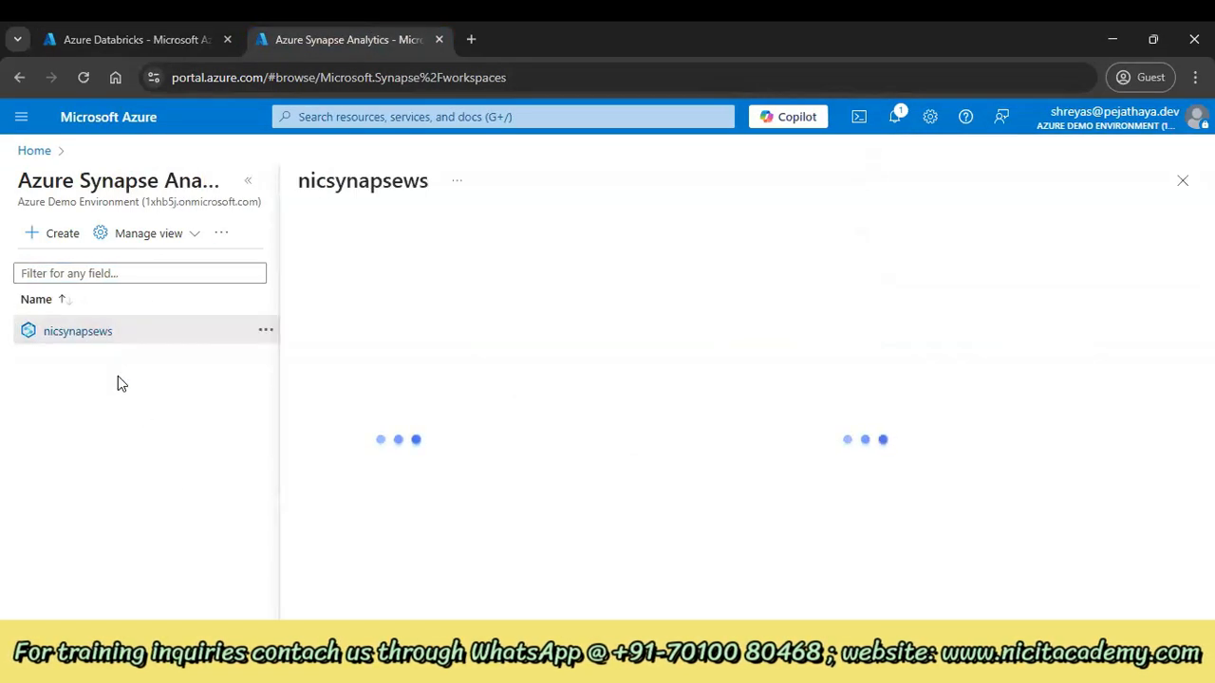
click(249, 189)
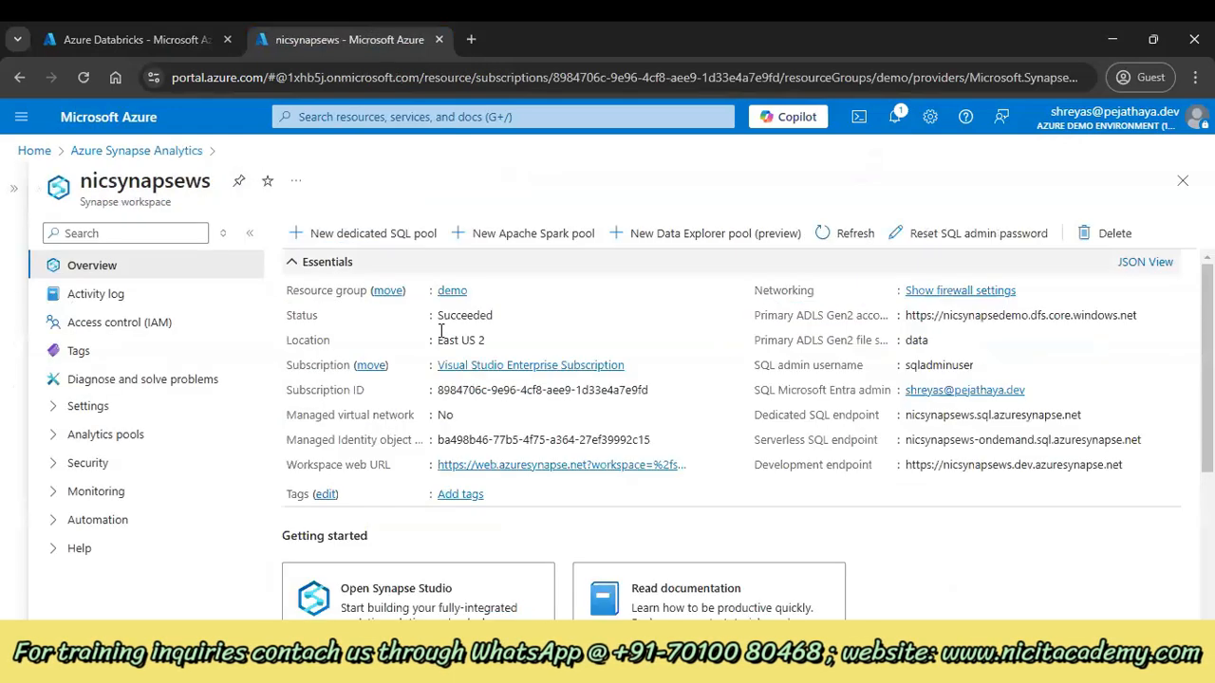
click(582, 247)
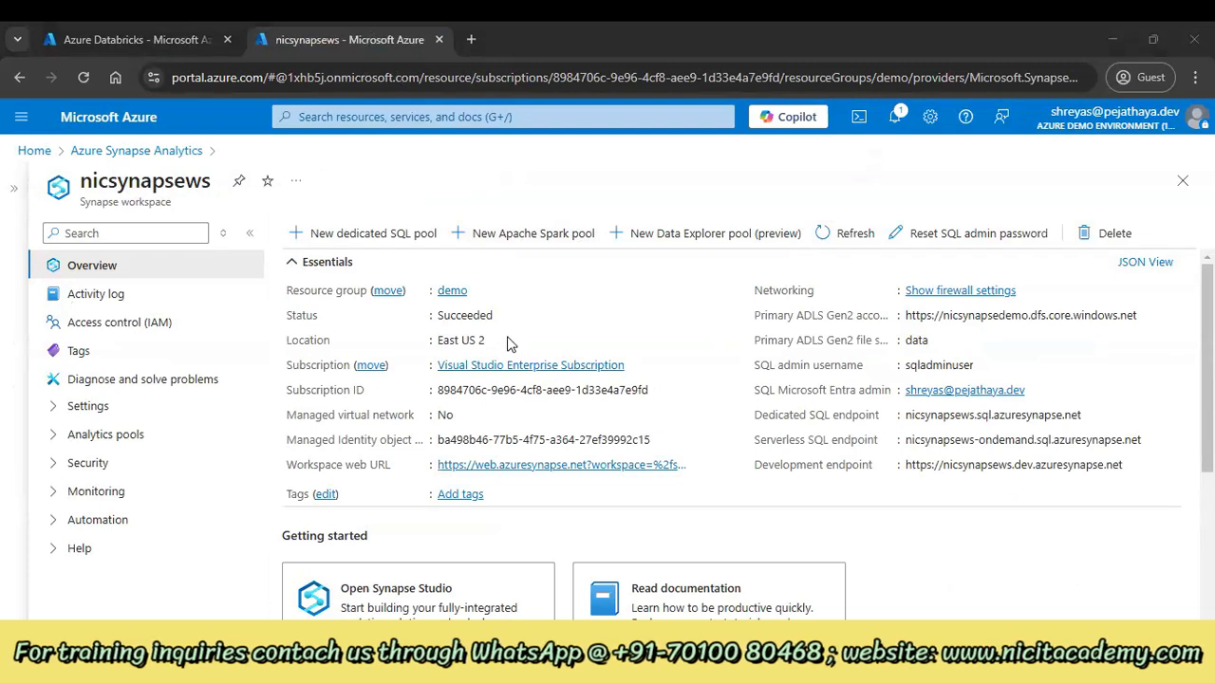
click(180, 33)
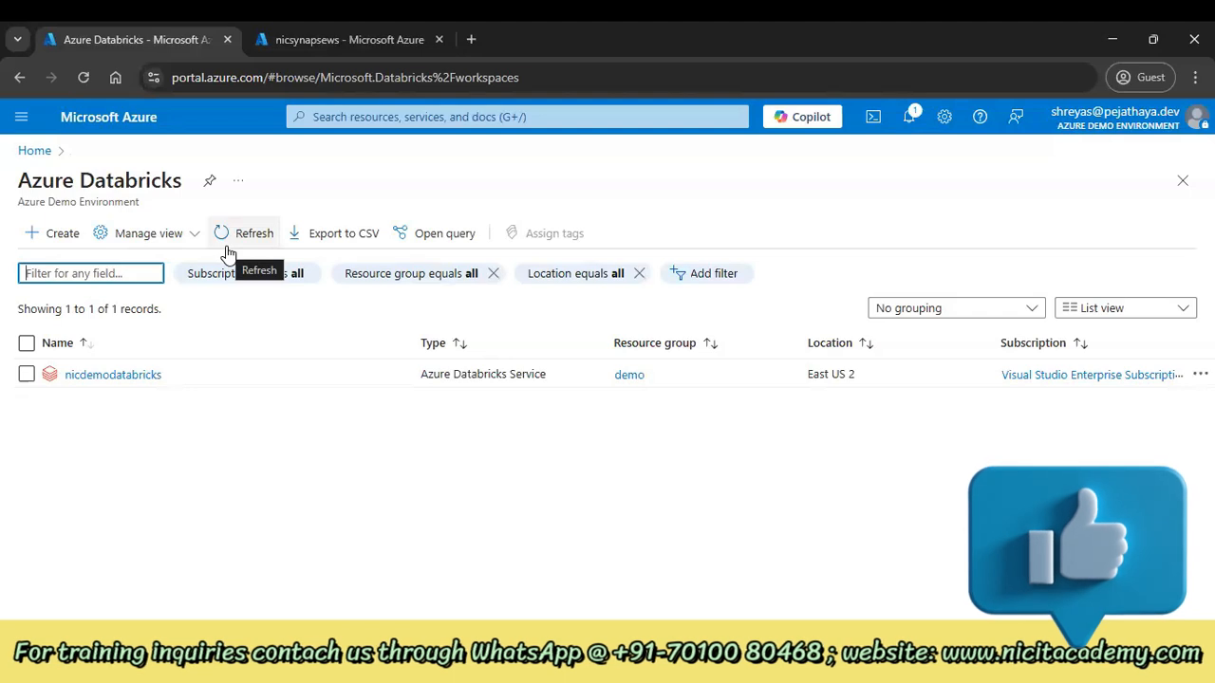
click(48, 234)
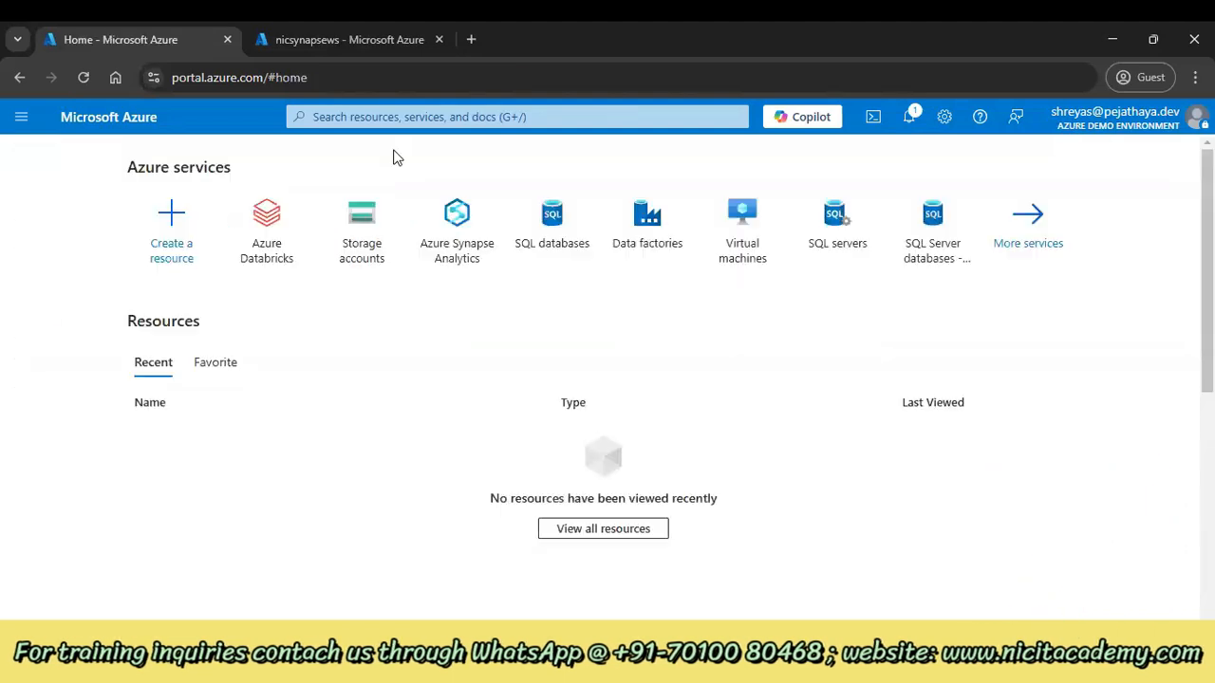
click(351, 119)
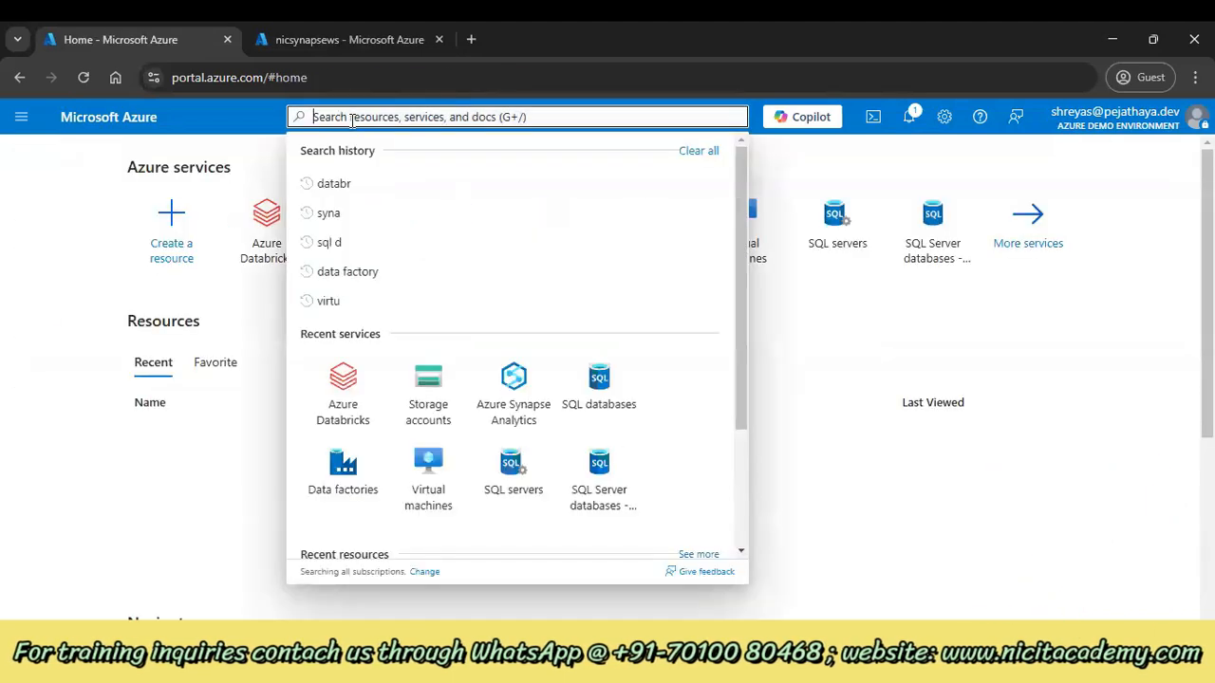
text(datab)
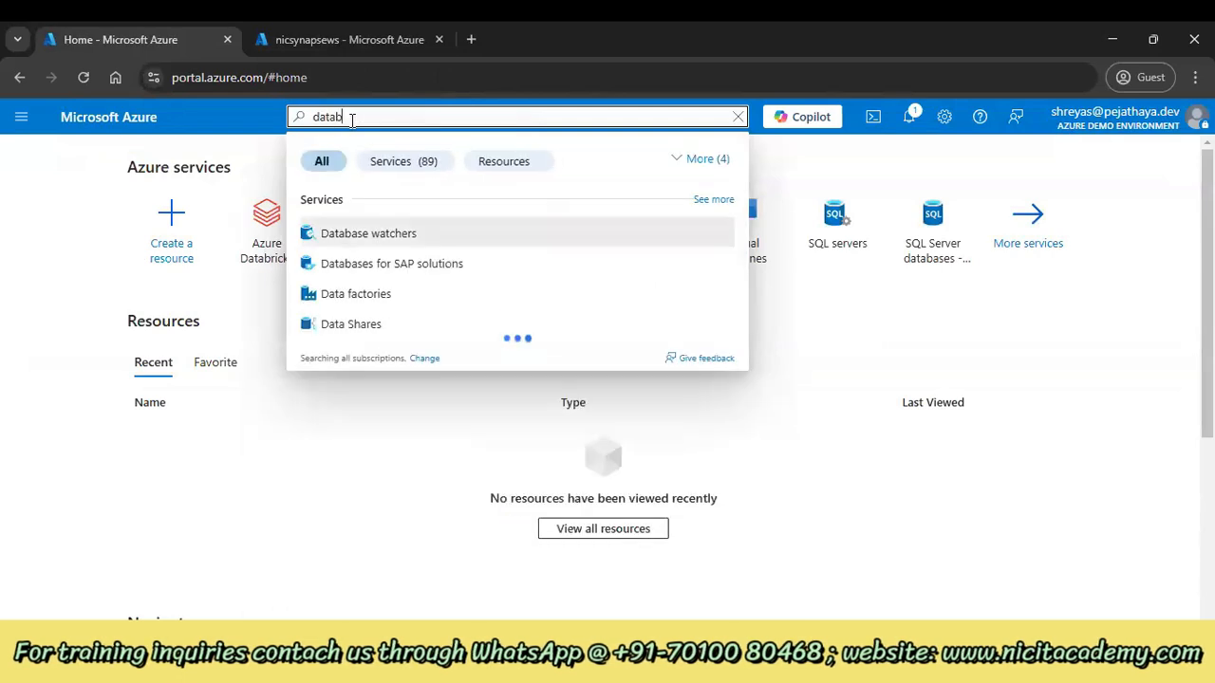
text(ricks)
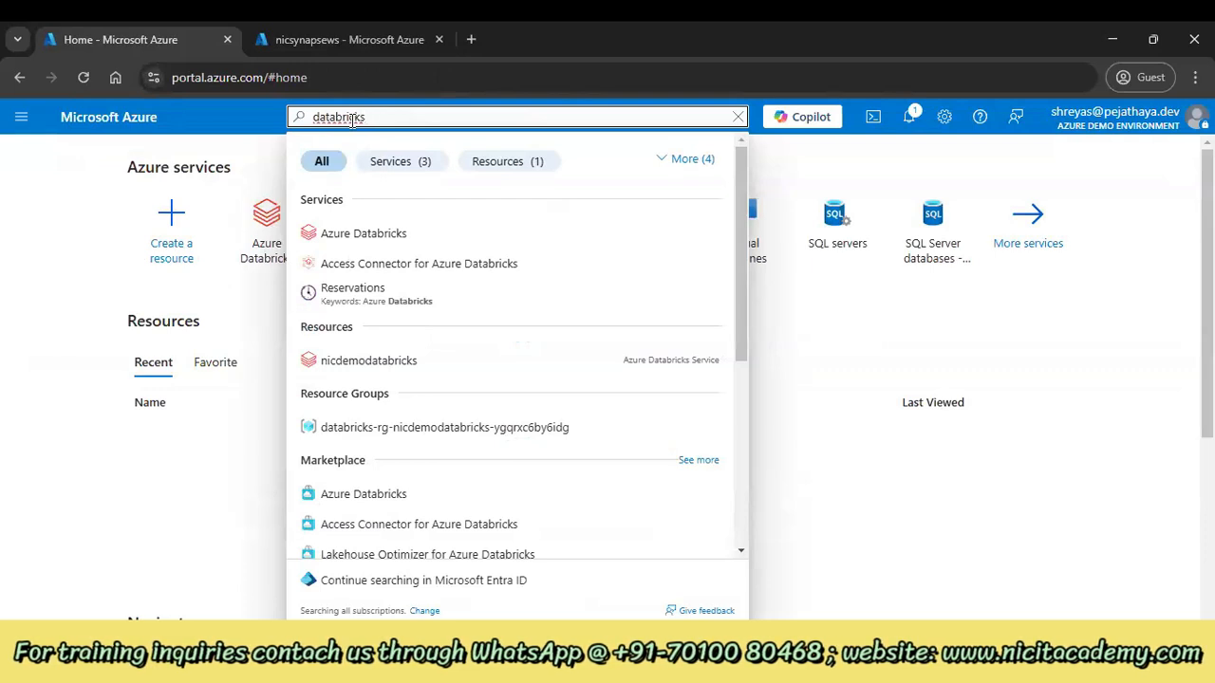
click(374, 235)
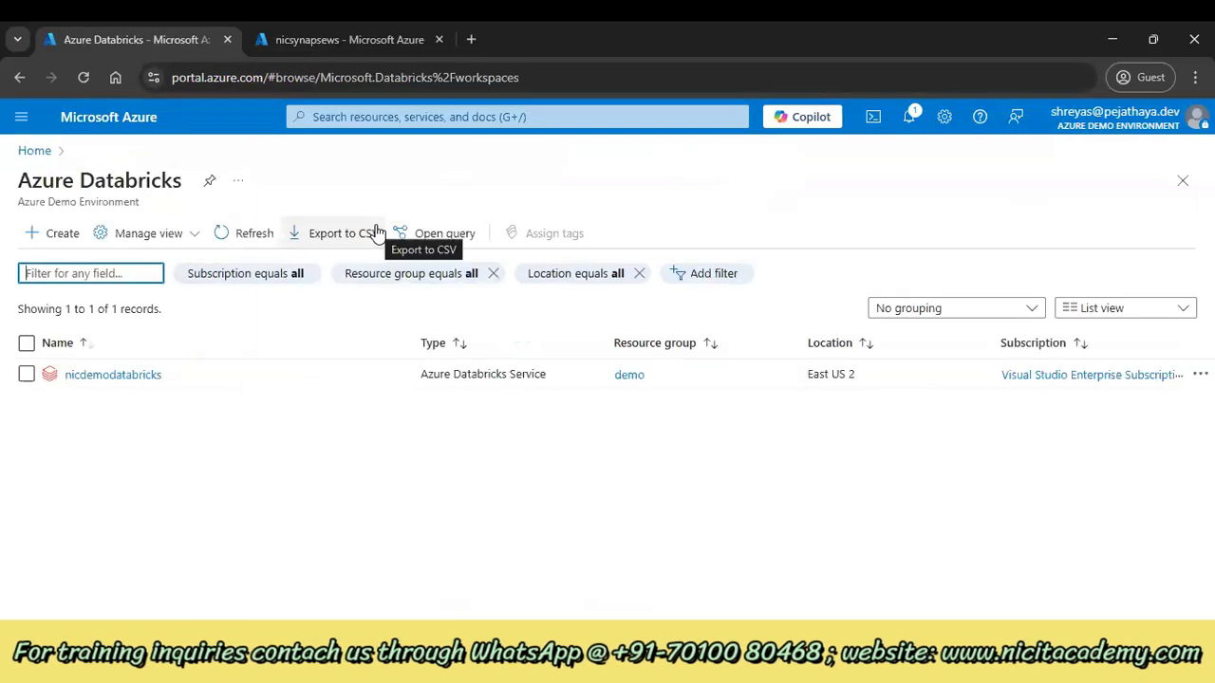
click(42, 238)
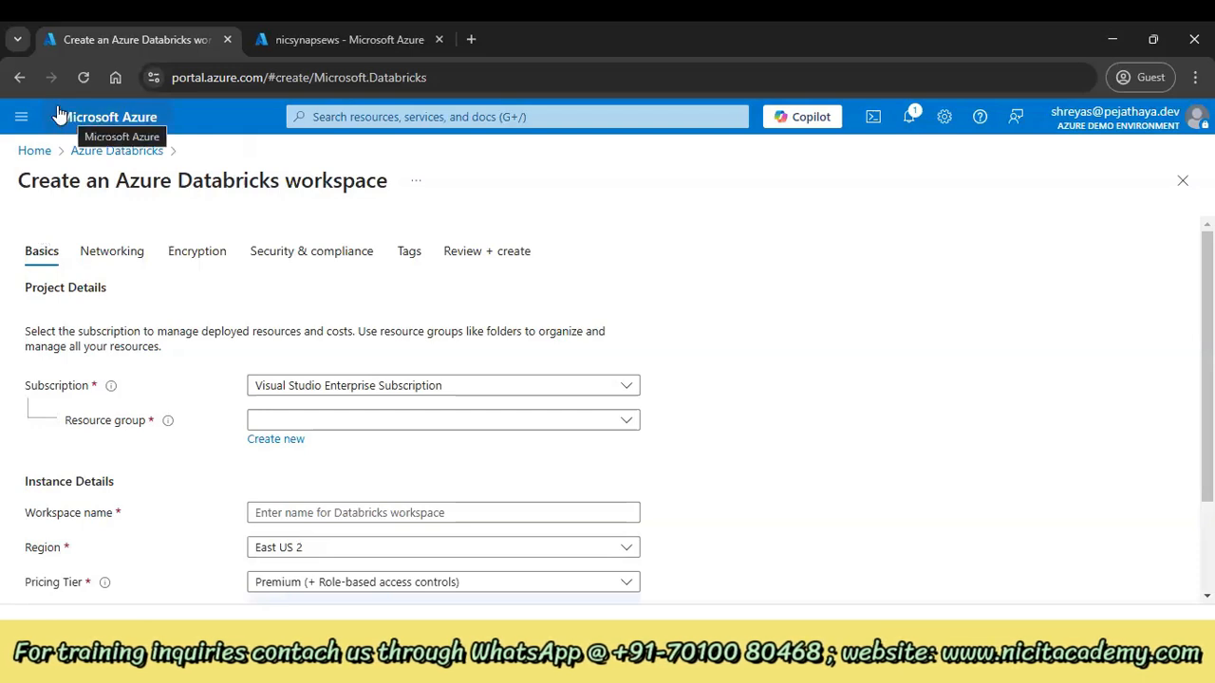
Put the new workspace in resource group demo and name it nicdbdemo
click(451, 423)
scroll(348, 298, down, 3)
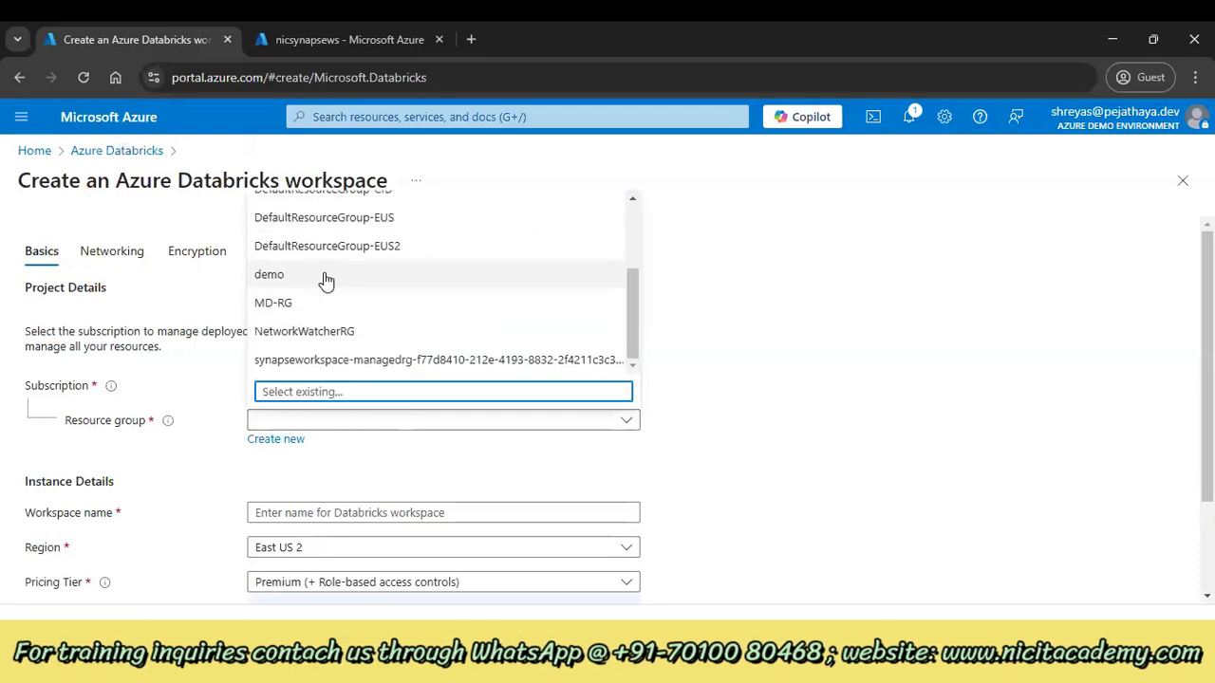
click(326, 279)
click(344, 513)
text(nic)
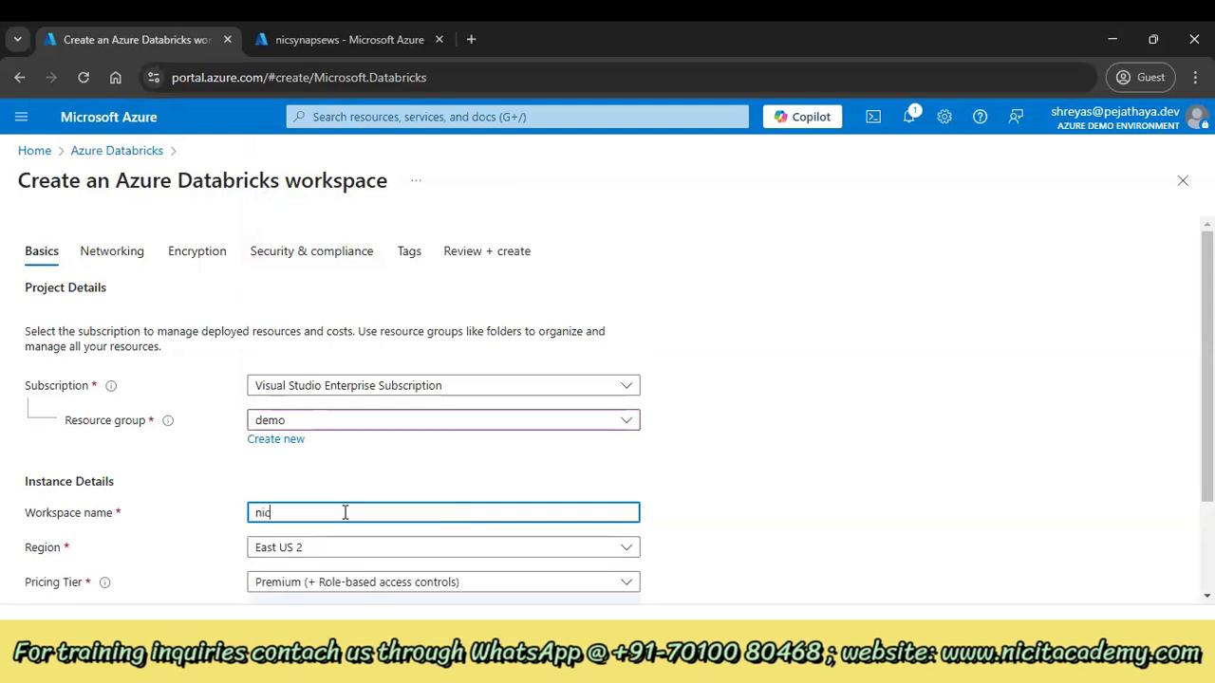
text(dbdemo)
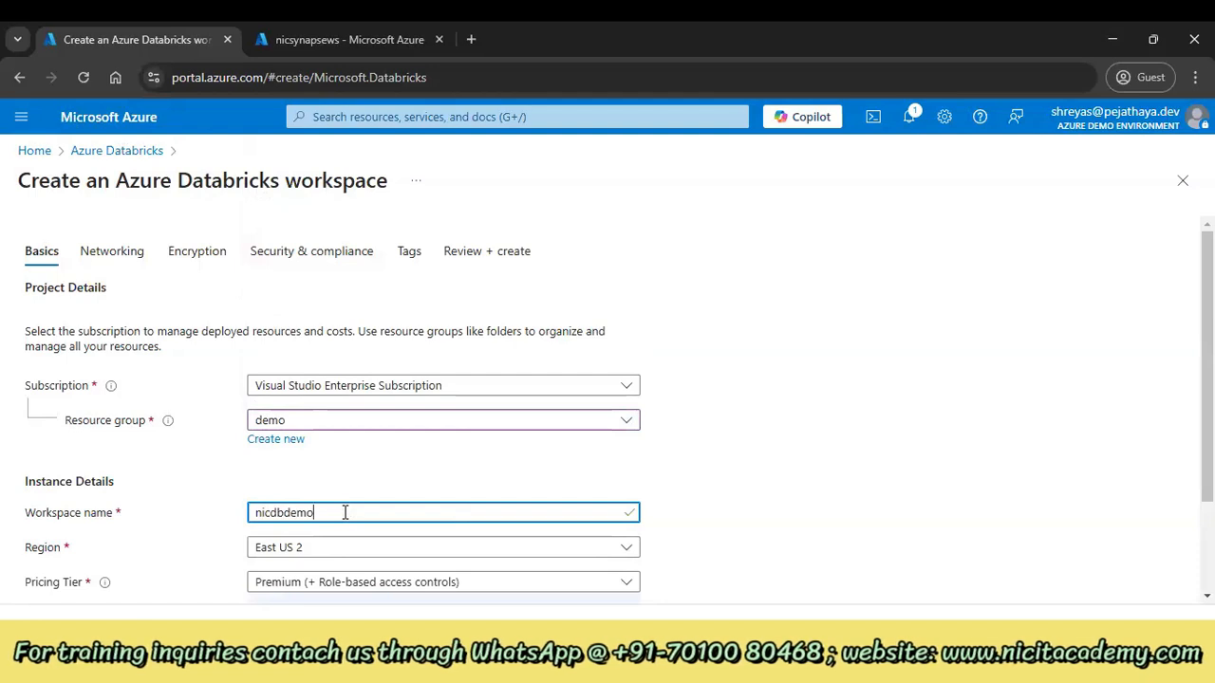
Look through the Pricing Tier dropdown options, leaving Premium selected
scroll(343, 513, down, 1)
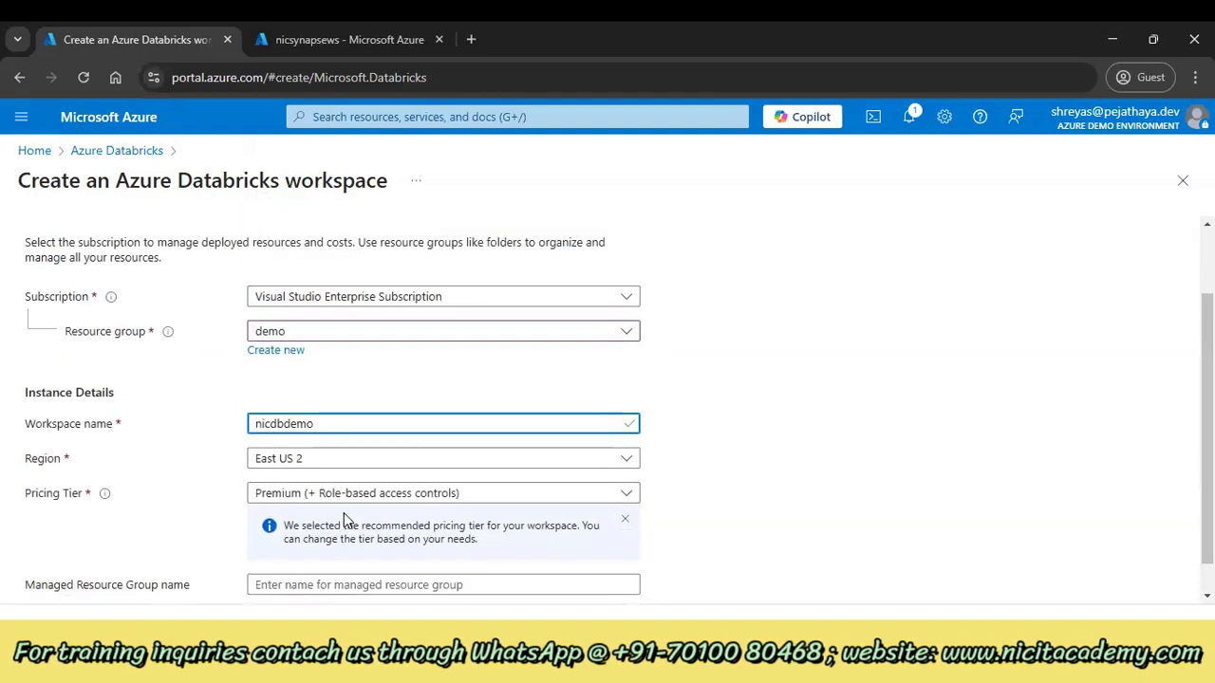
click(279, 494)
scroll(345, 385, down, 1)
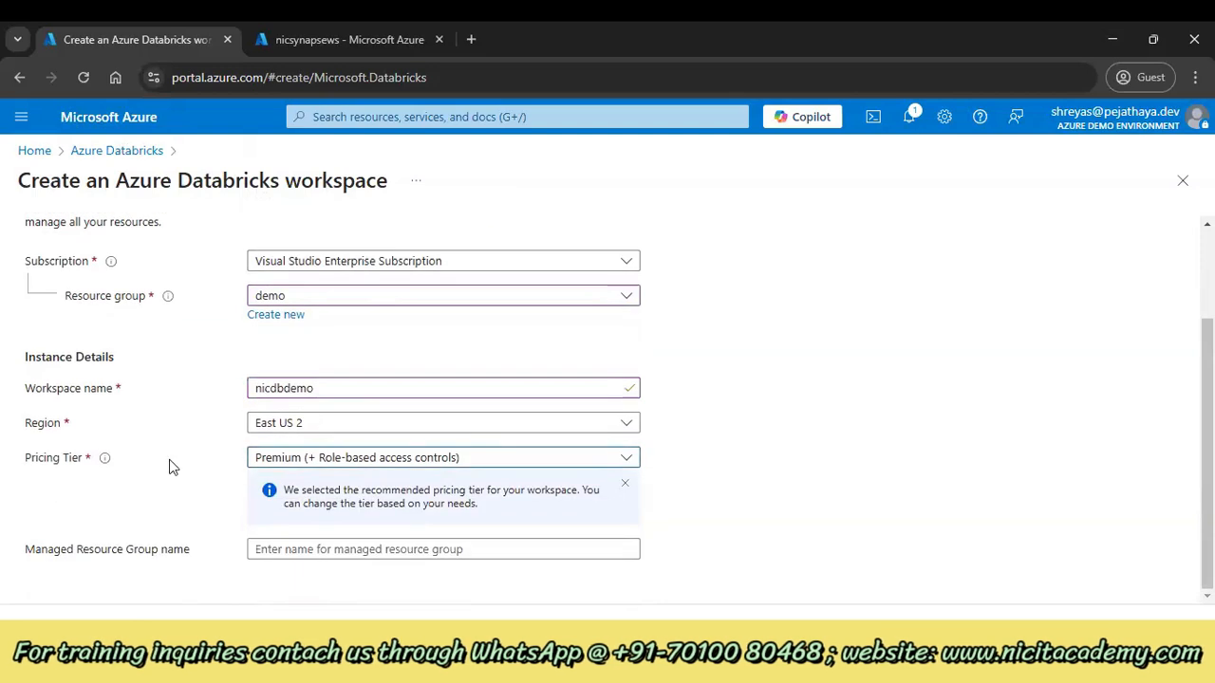
click(258, 460)
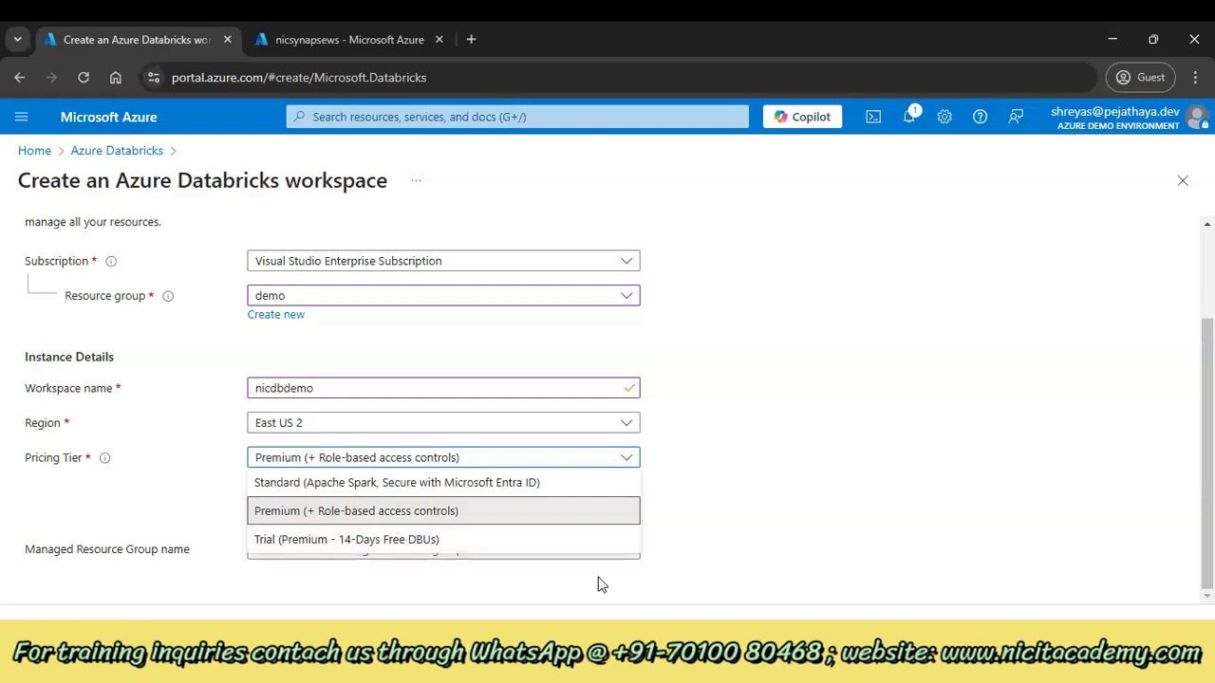
Switch the pricing tier from Premium to Trial (Premium - 14-Days Free DBUs)
click(756, 476)
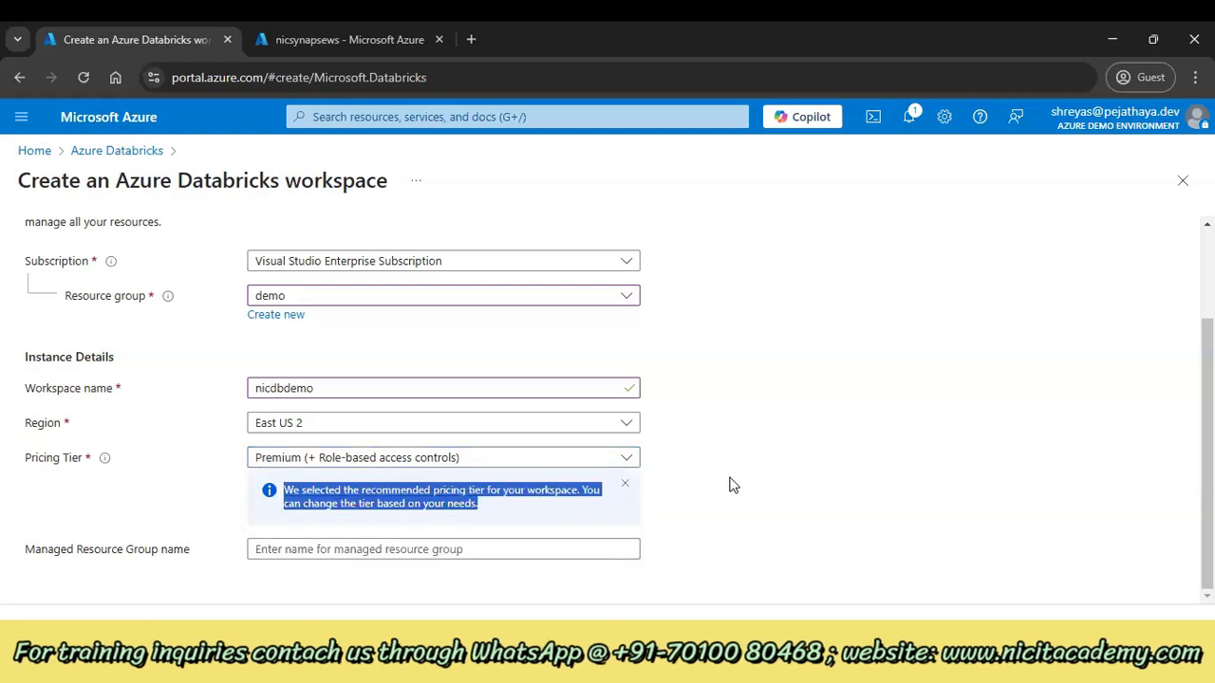
click(580, 459)
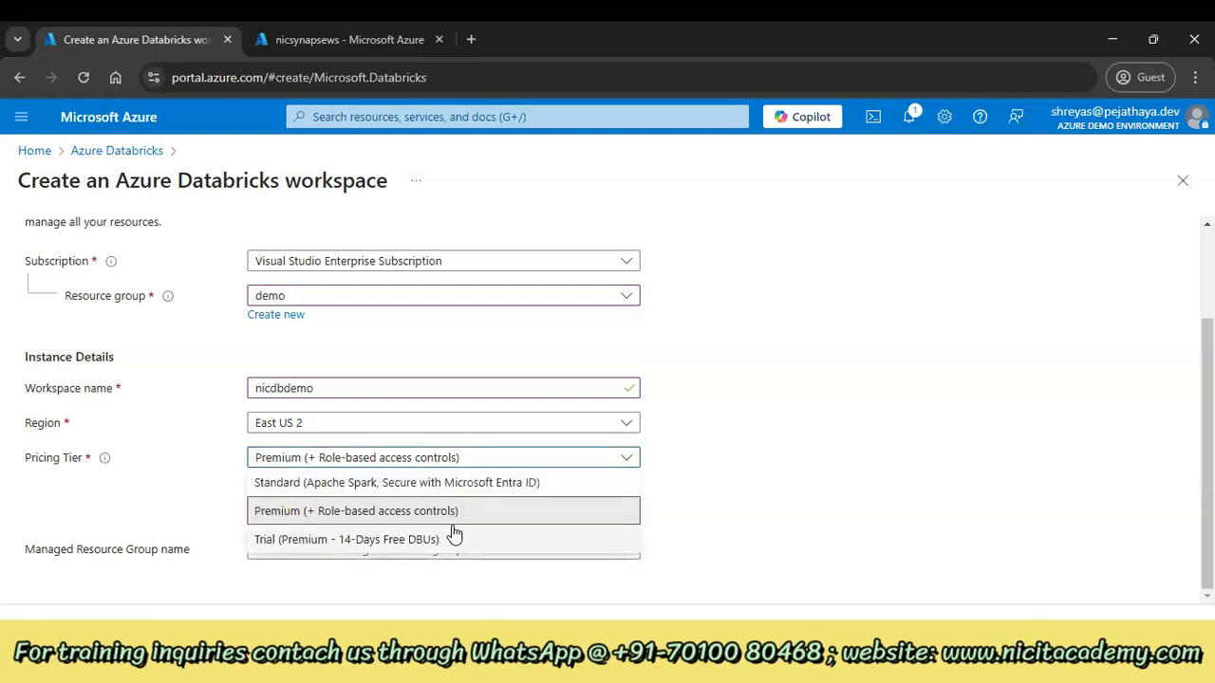
click(690, 480)
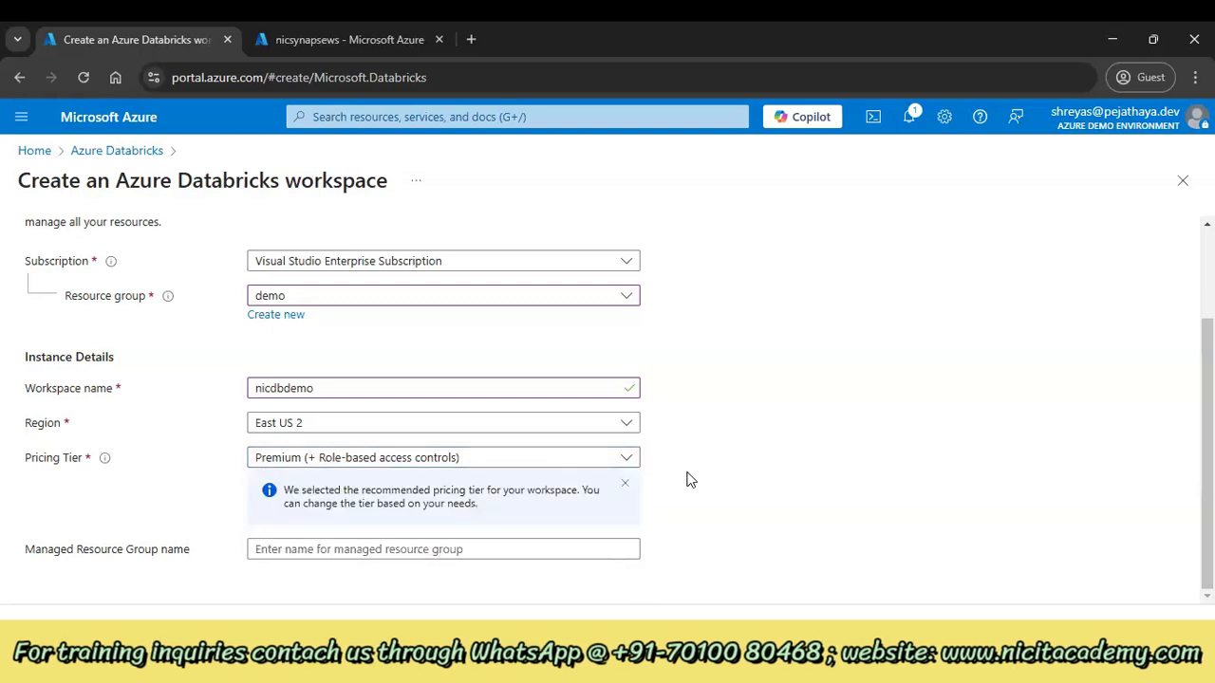
scroll(691, 480, up, 1)
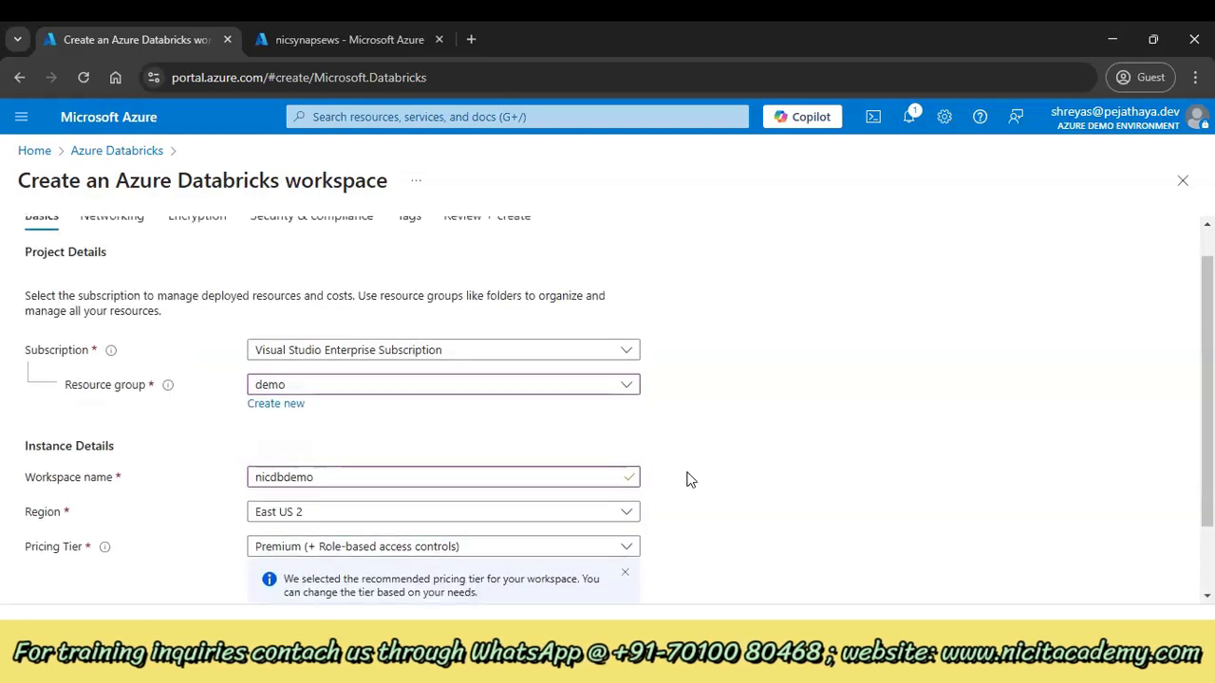
scroll(690, 480, down, 1)
click(446, 459)
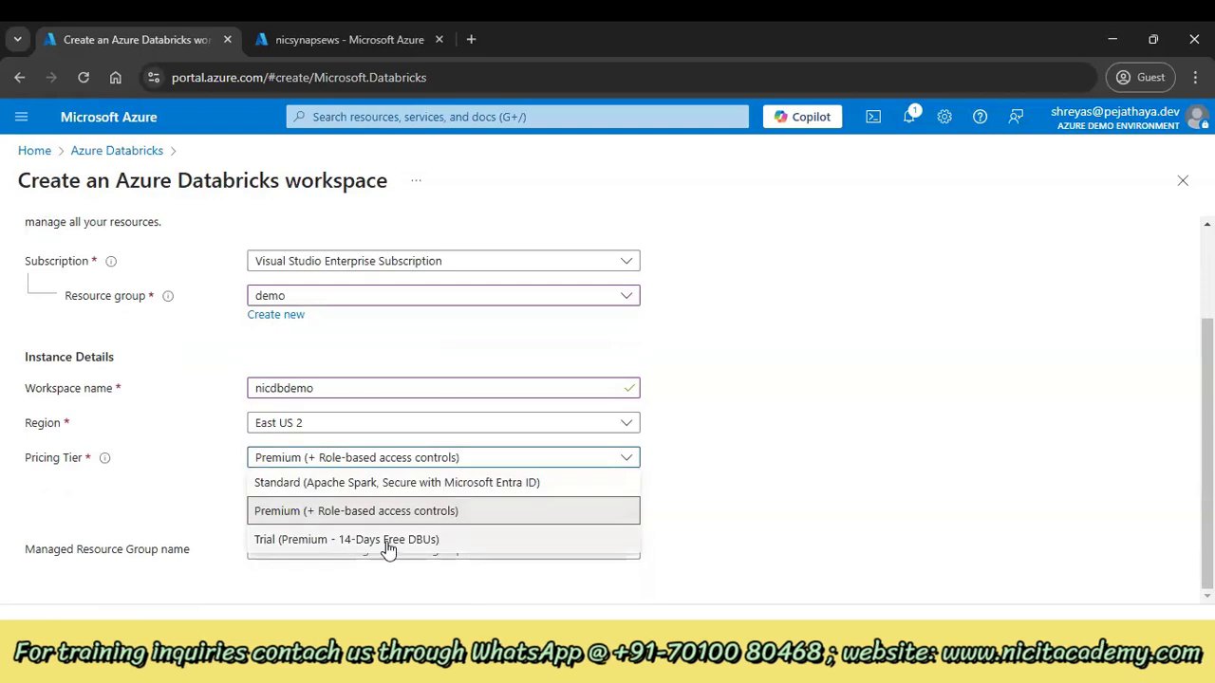
click(389, 541)
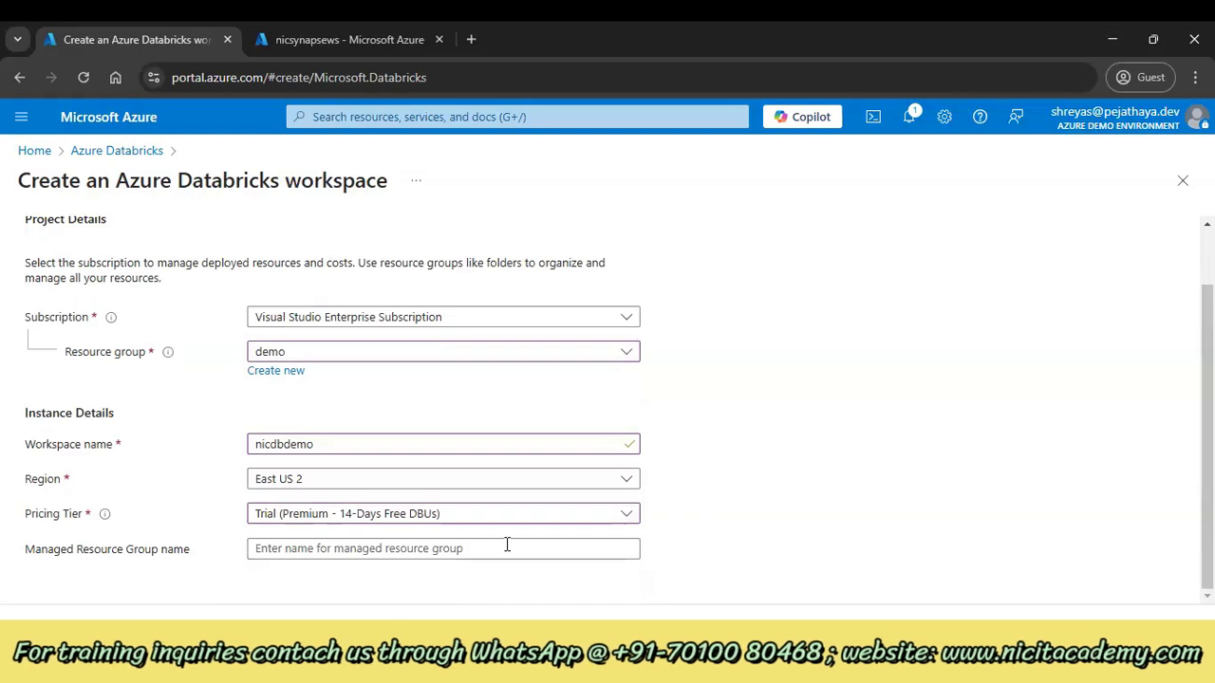
click(513, 513)
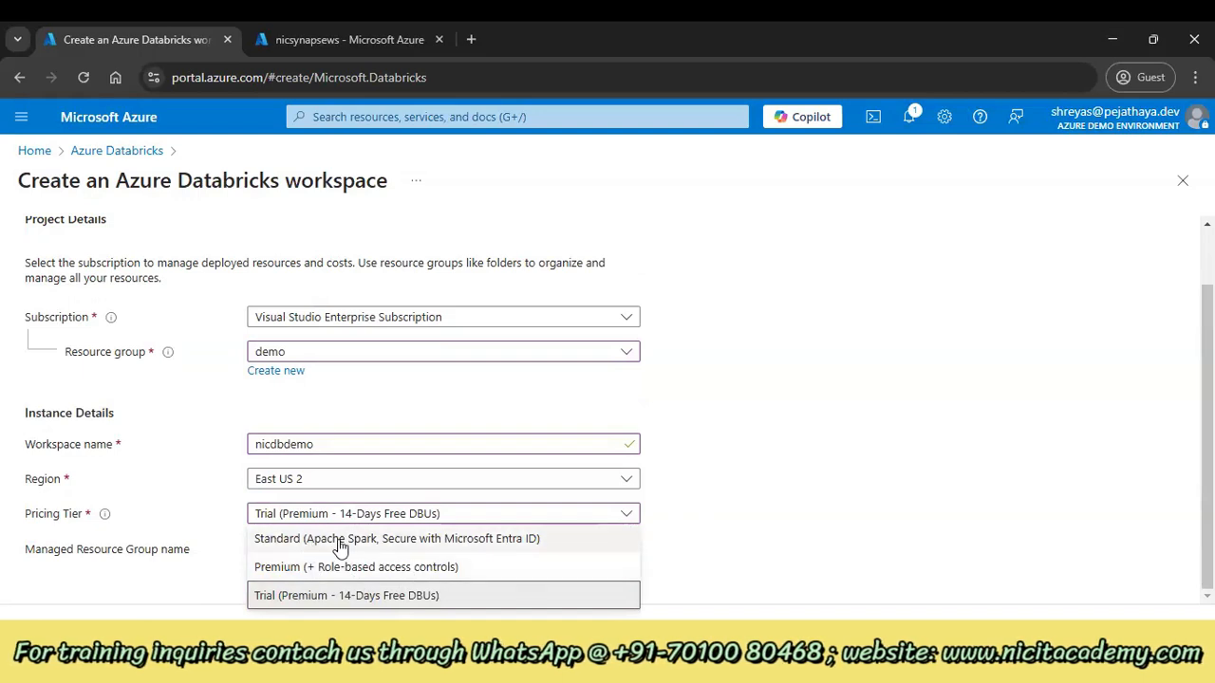
click(720, 510)
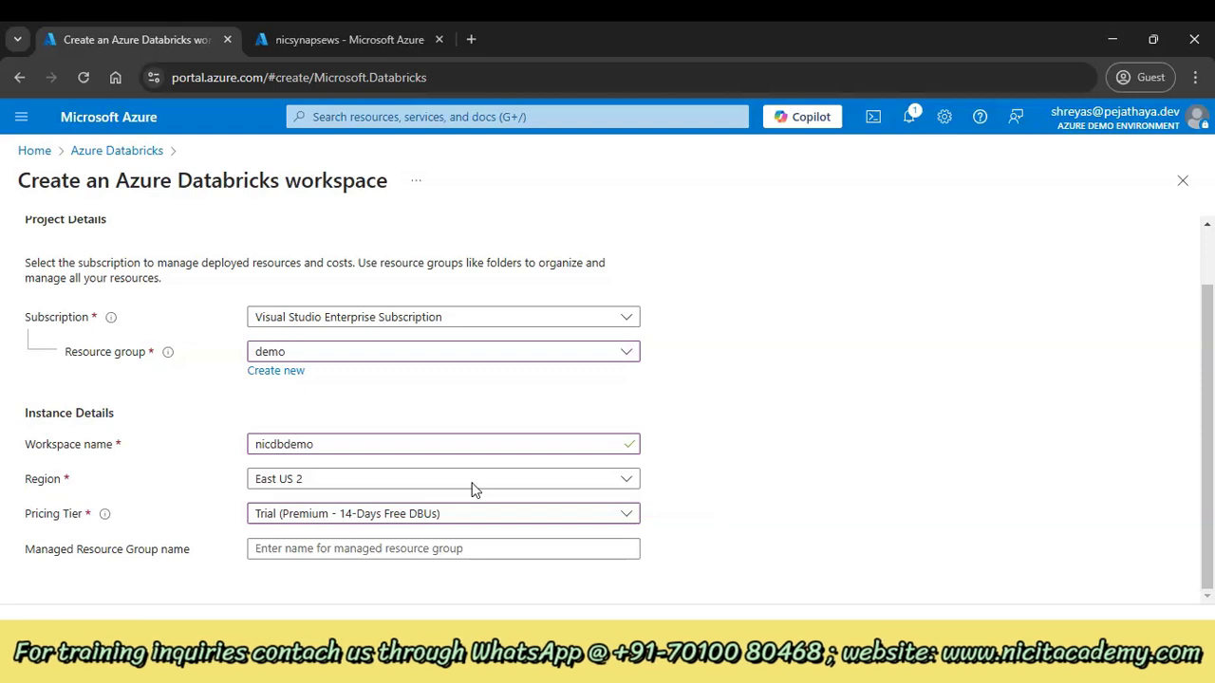
scroll(298, 499, up, 1)
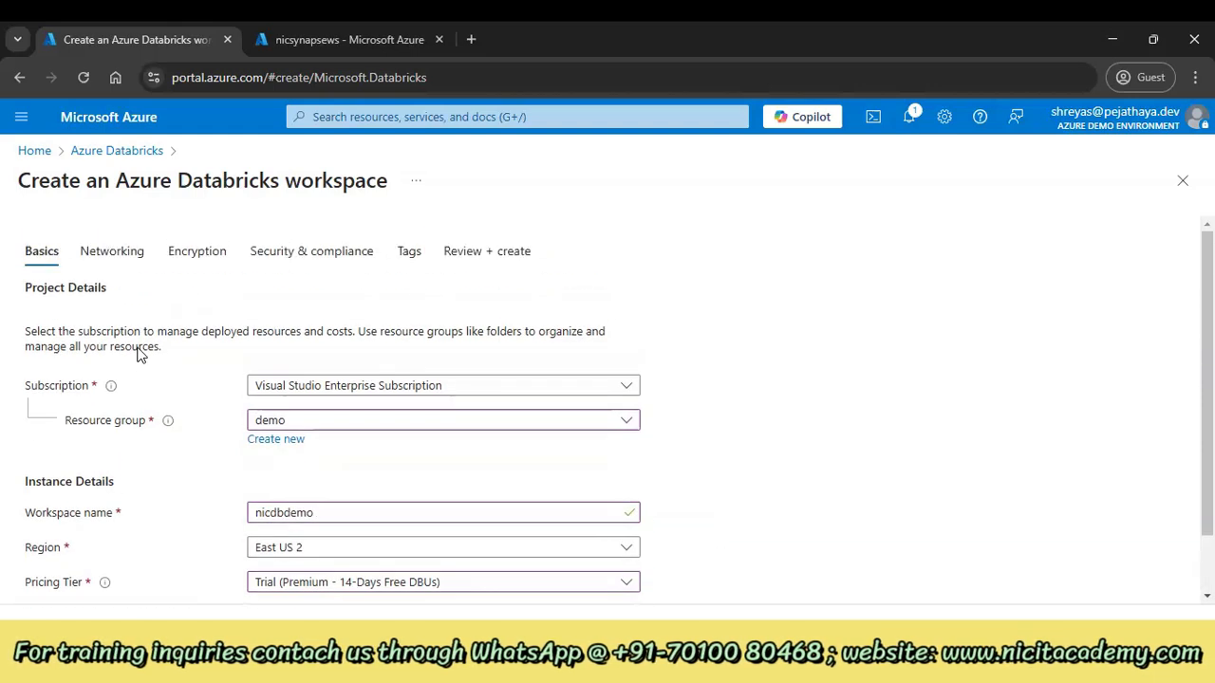
Review the Networking and Security & compliance tabs, then pass validation on Review + create
click(122, 258)
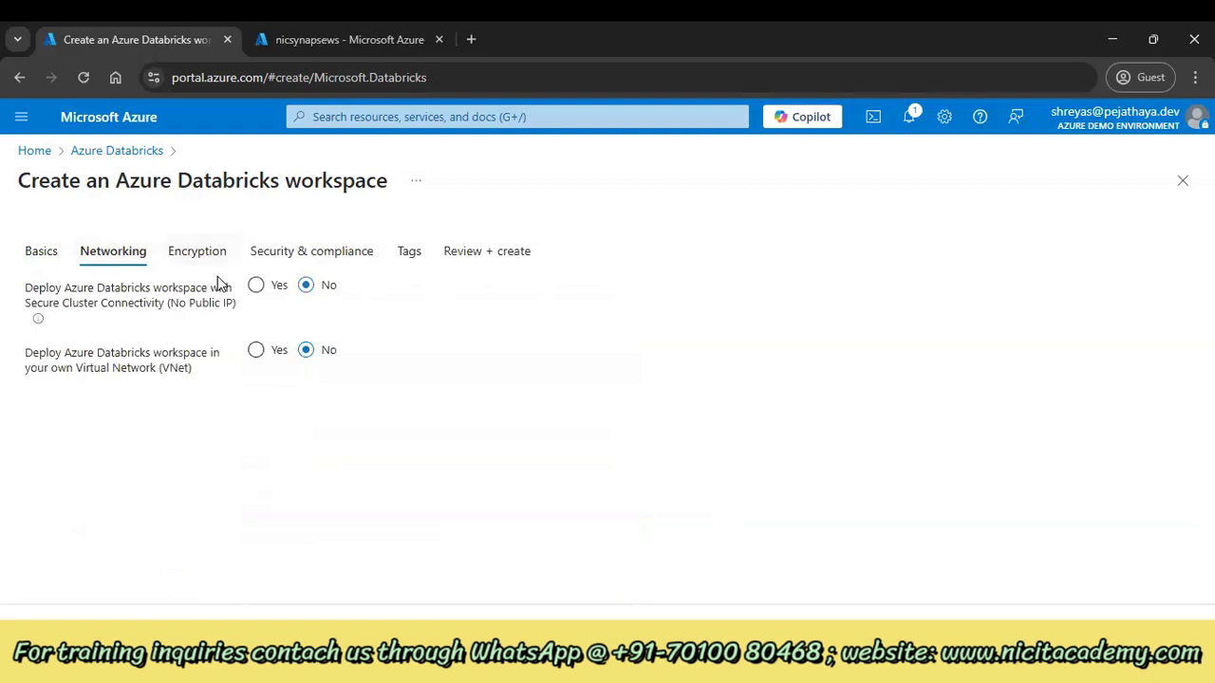
click(323, 262)
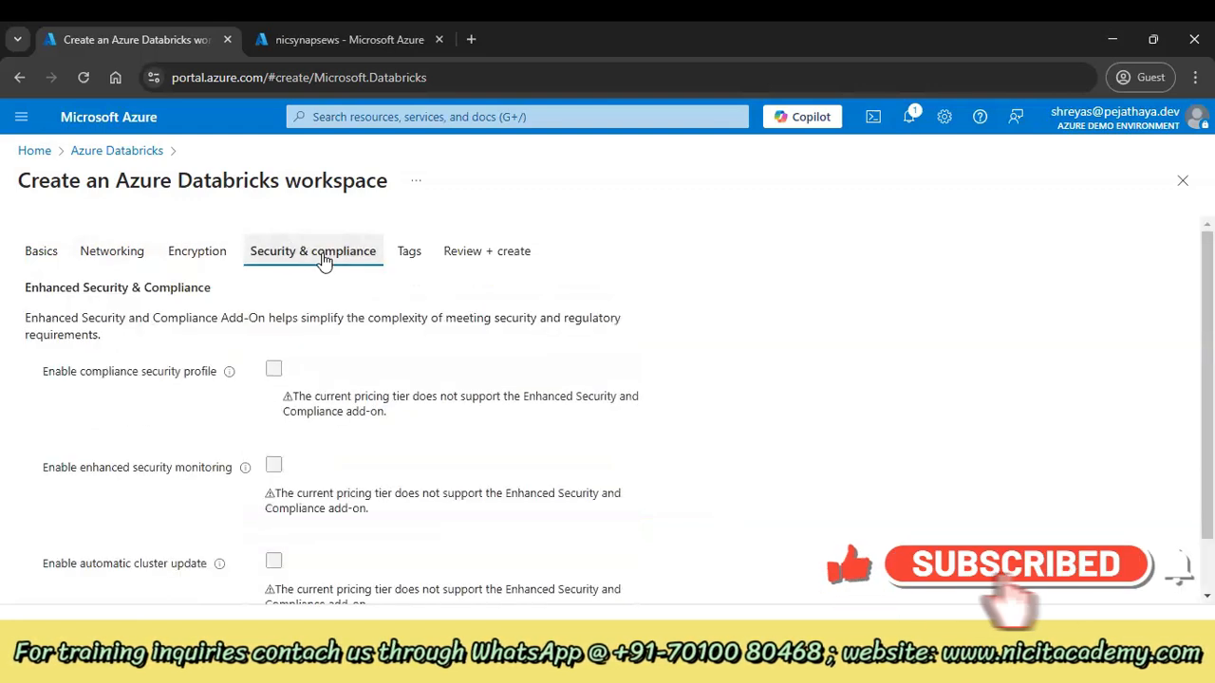
click(528, 255)
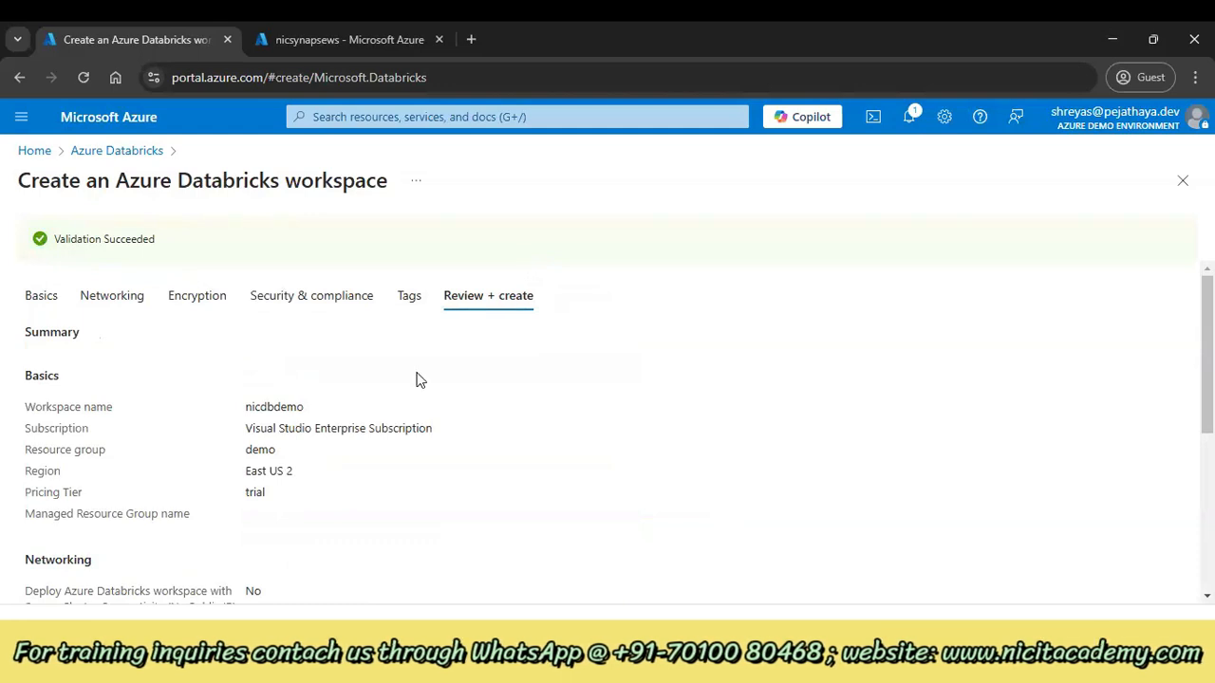
Go back to the Databricks list and open nicdemodatabricks, scrolling down to Launch Workspace
click(152, 154)
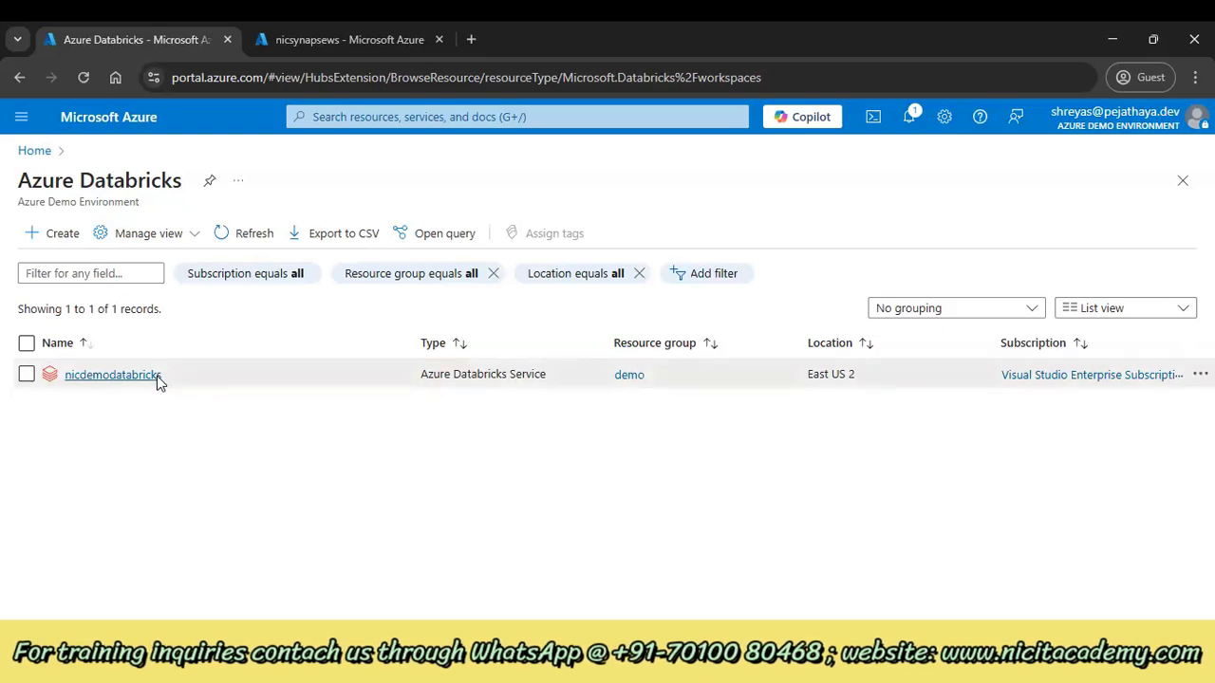
click(112, 375)
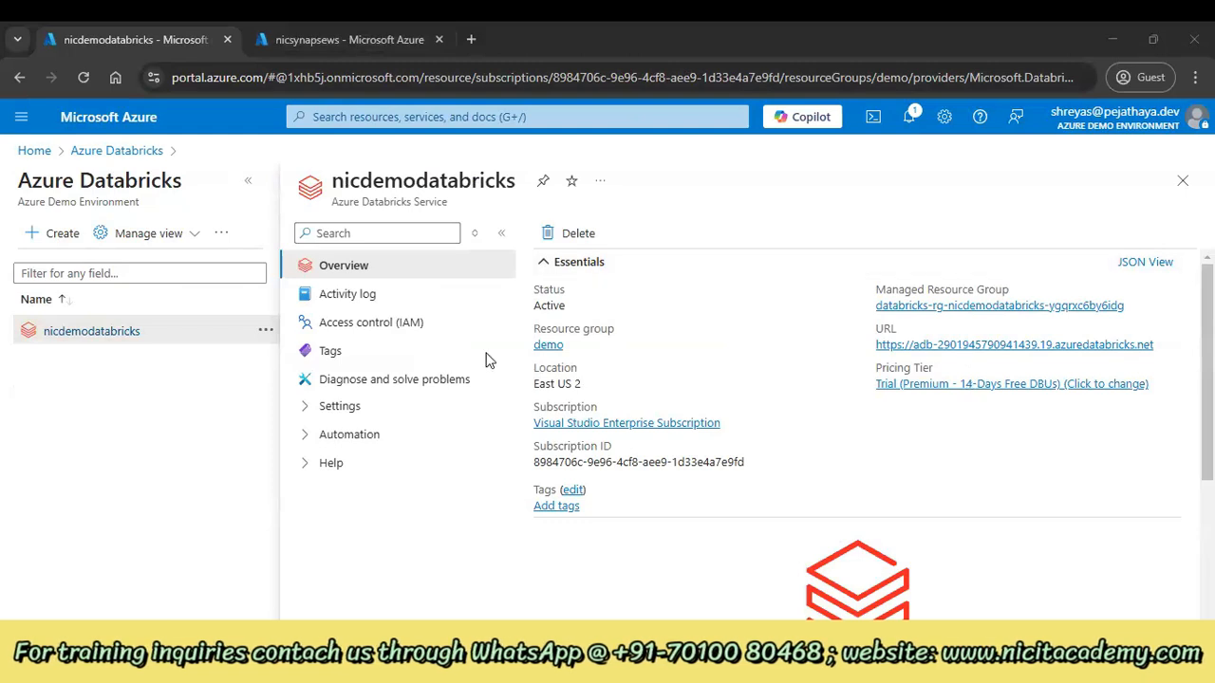
click(252, 183)
scroll(600, 351, down, 2)
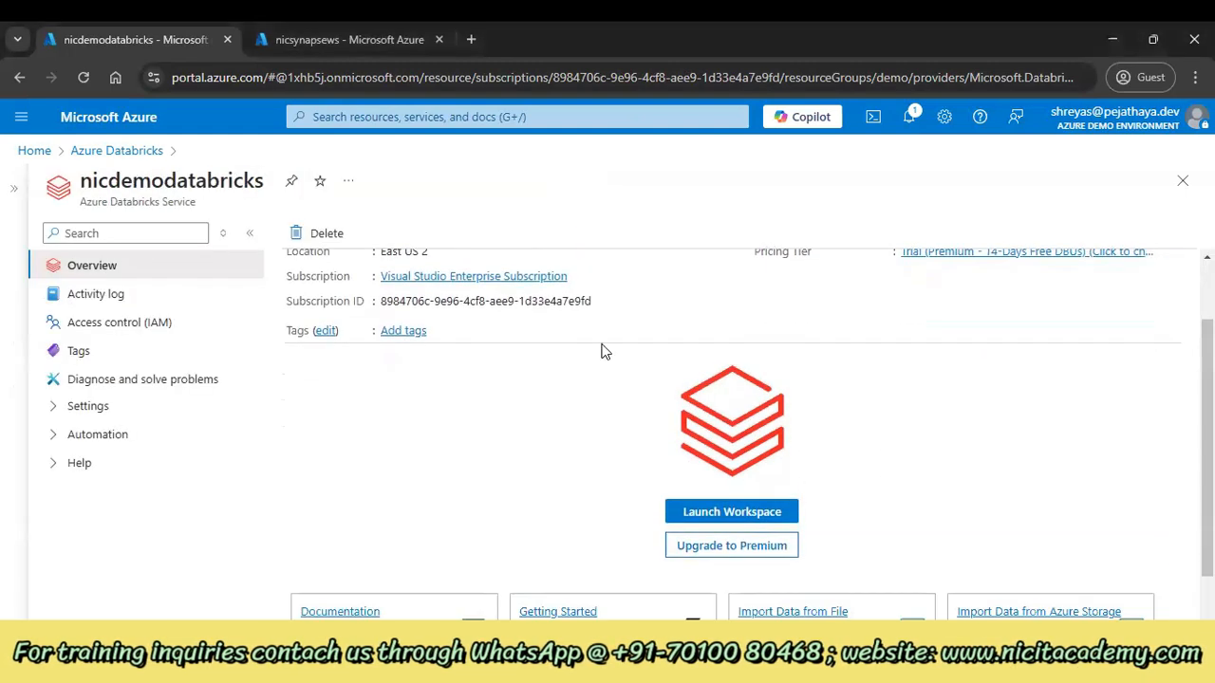
Launch the nicdemodatabricks workspace and glance at its Workspace and Workflows pages
click(726, 515)
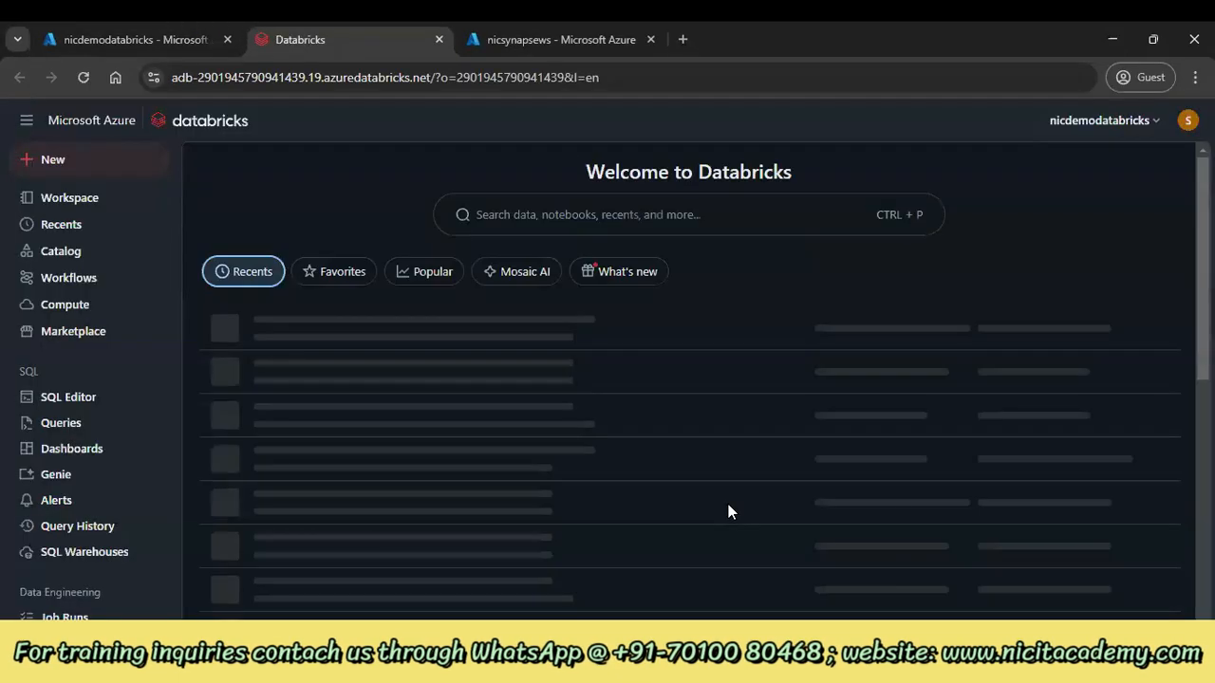
click(69, 197)
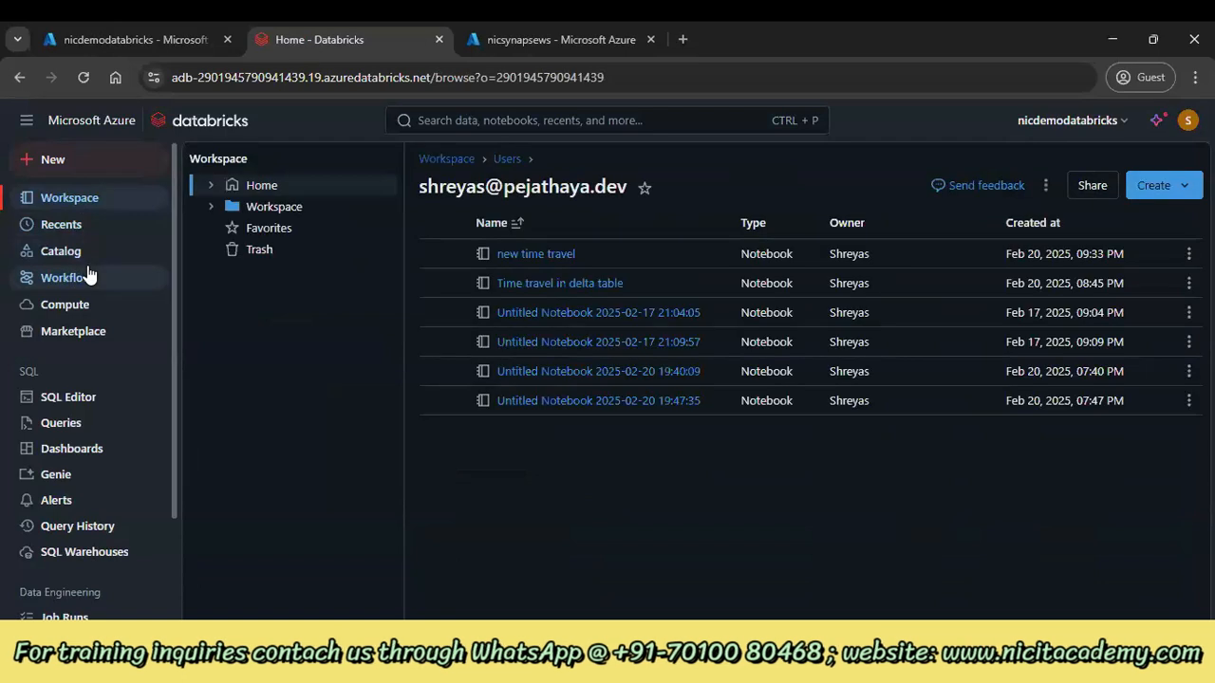
click(87, 274)
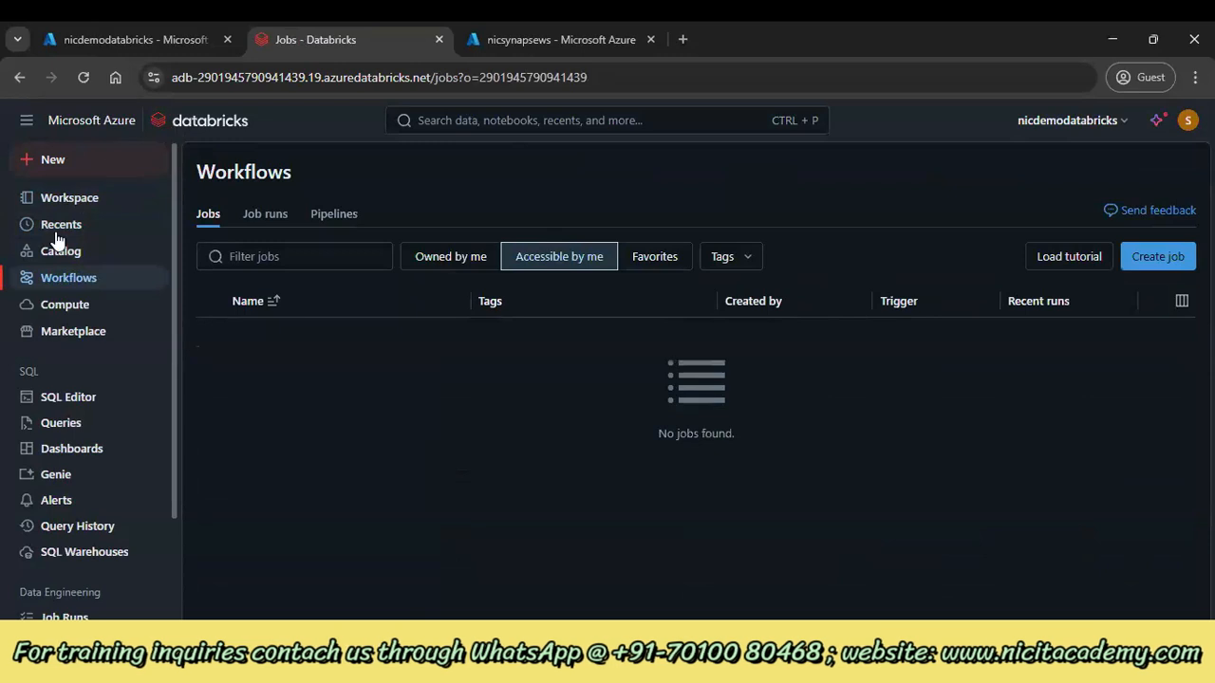
Scroll the home page's recent items, then return to the home folder's six notebooks
click(114, 123)
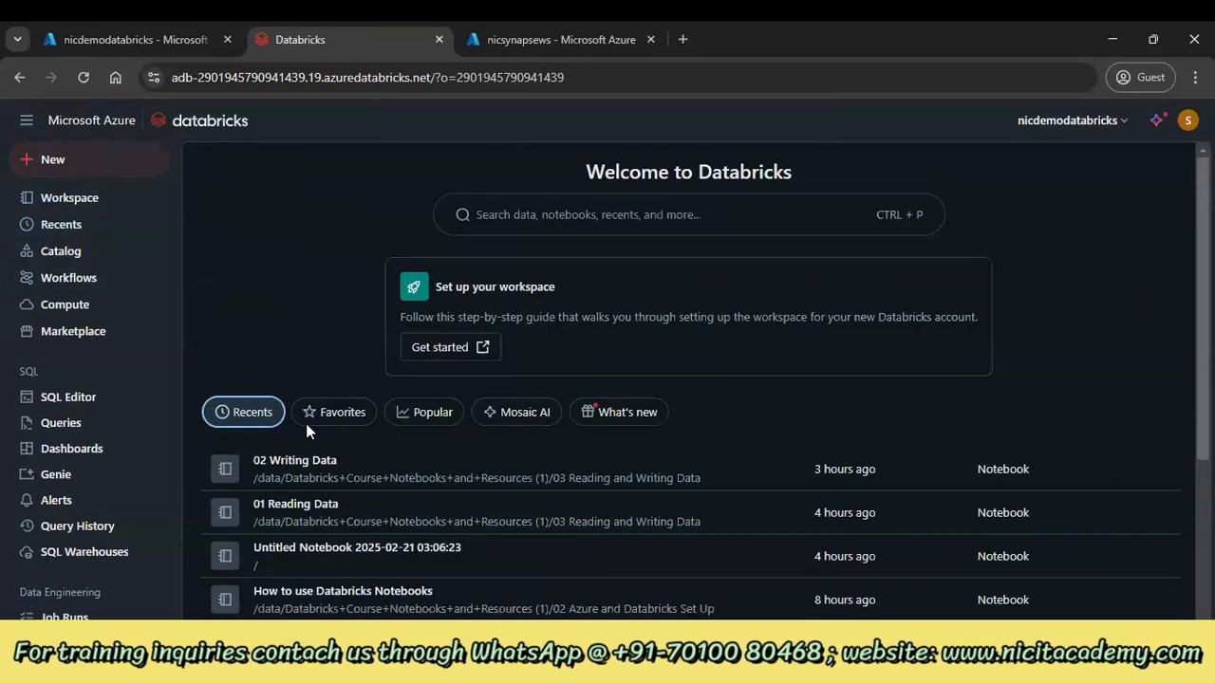
scroll(494, 330, down, 2)
scroll(436, 380, down, 2)
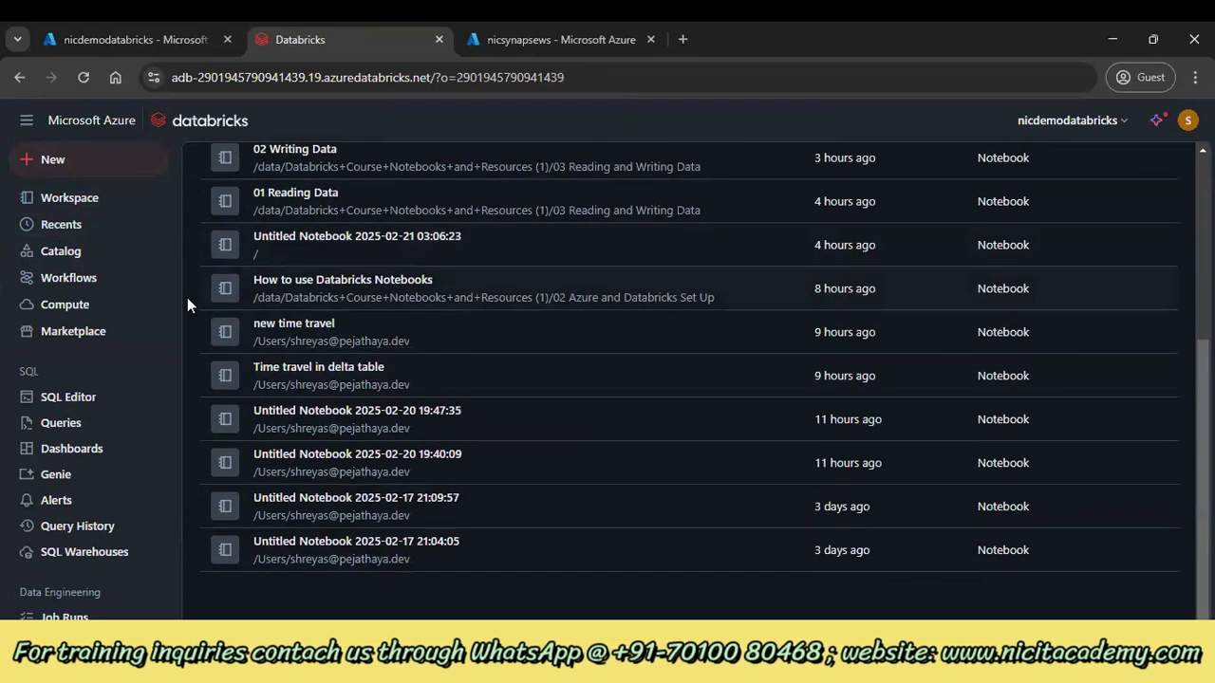
click(78, 199)
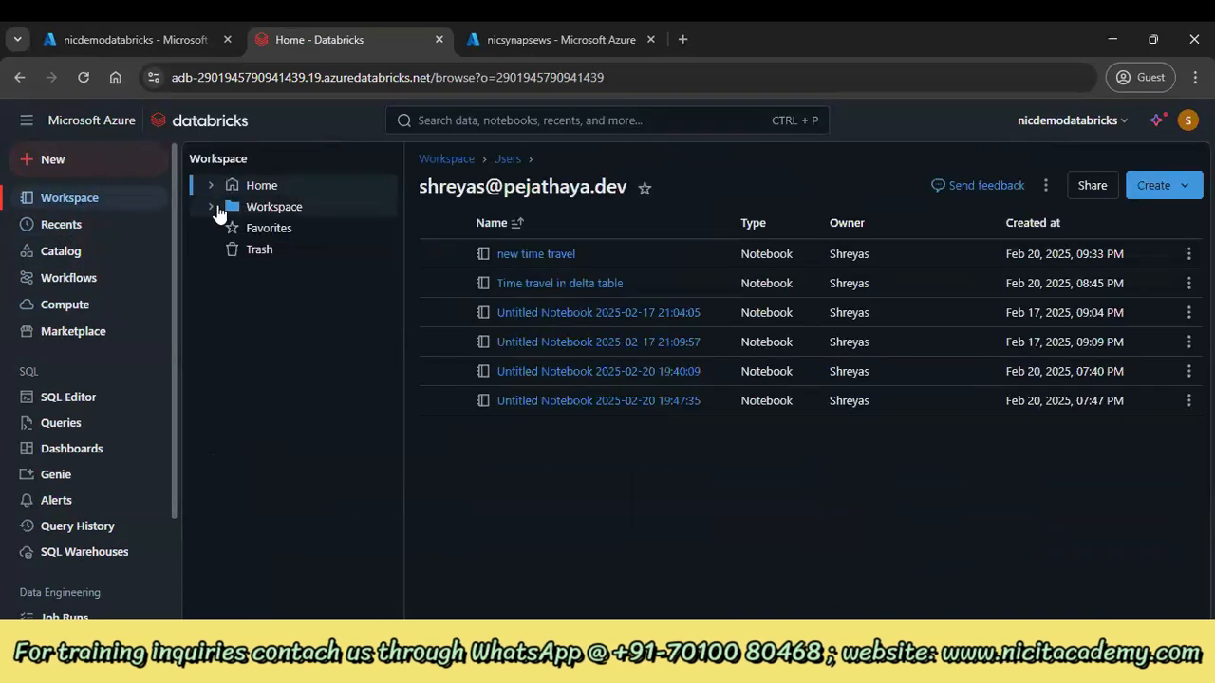
Expand the Workspace tree to open the Users folder, and peek at the Create menu
click(217, 207)
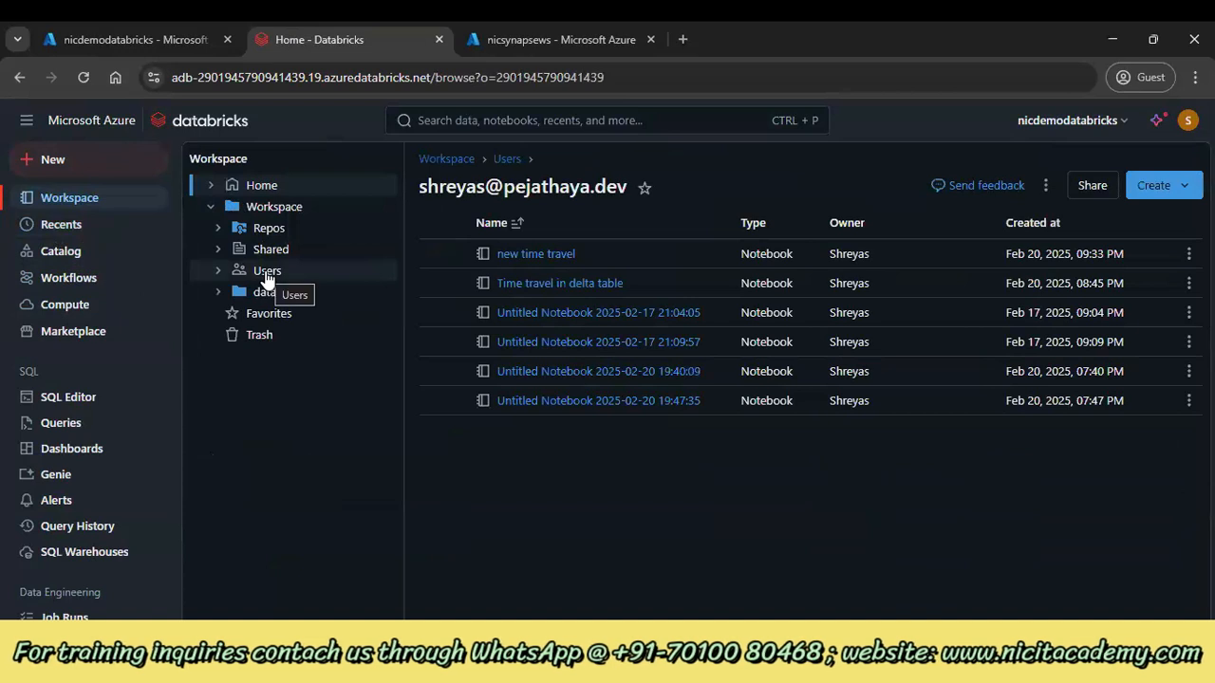
click(267, 273)
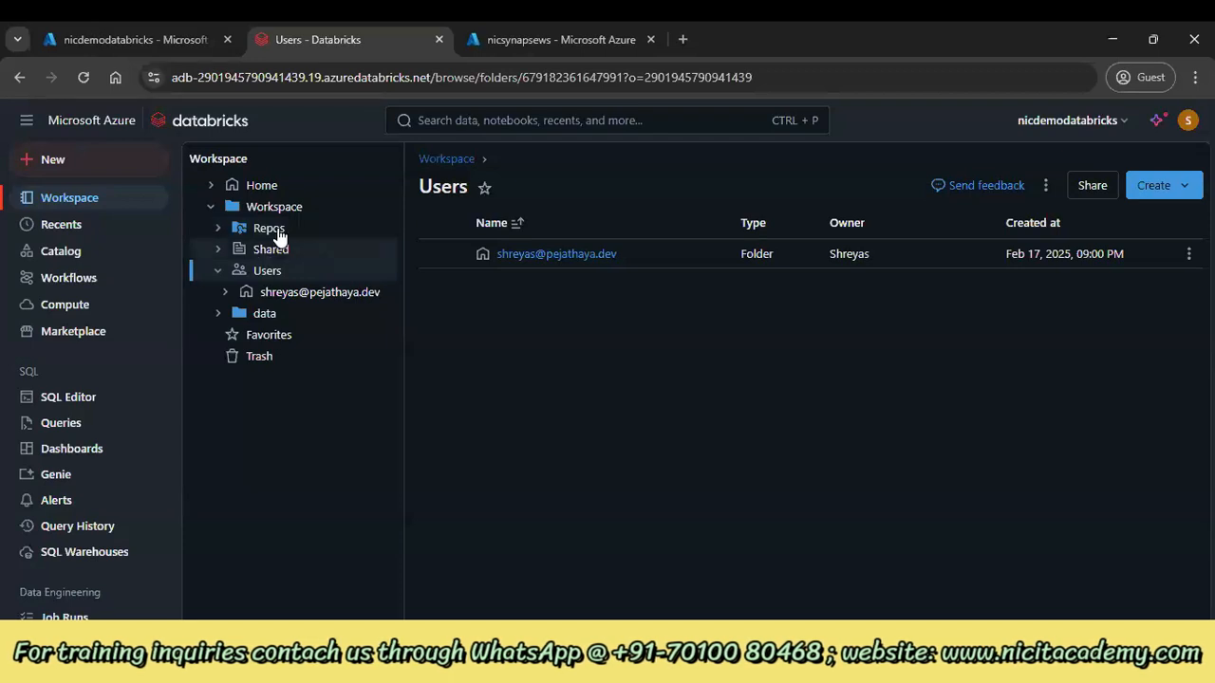
right_click(217, 271)
click(217, 270)
click(217, 270)
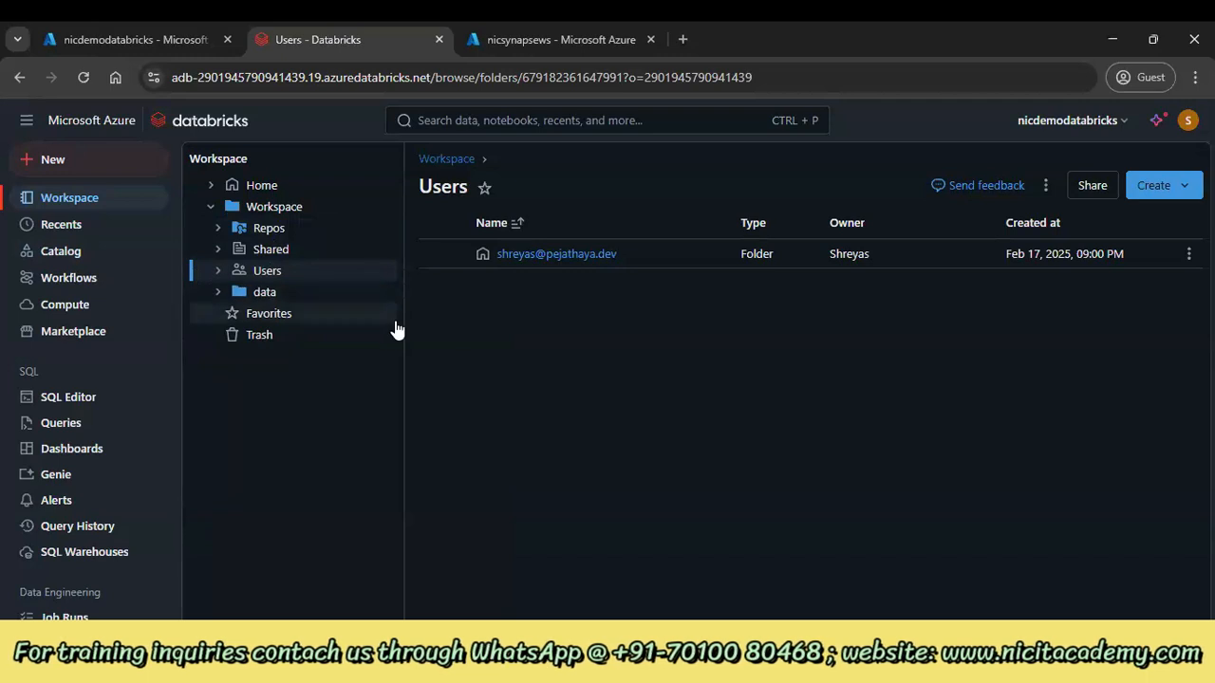
click(1154, 185)
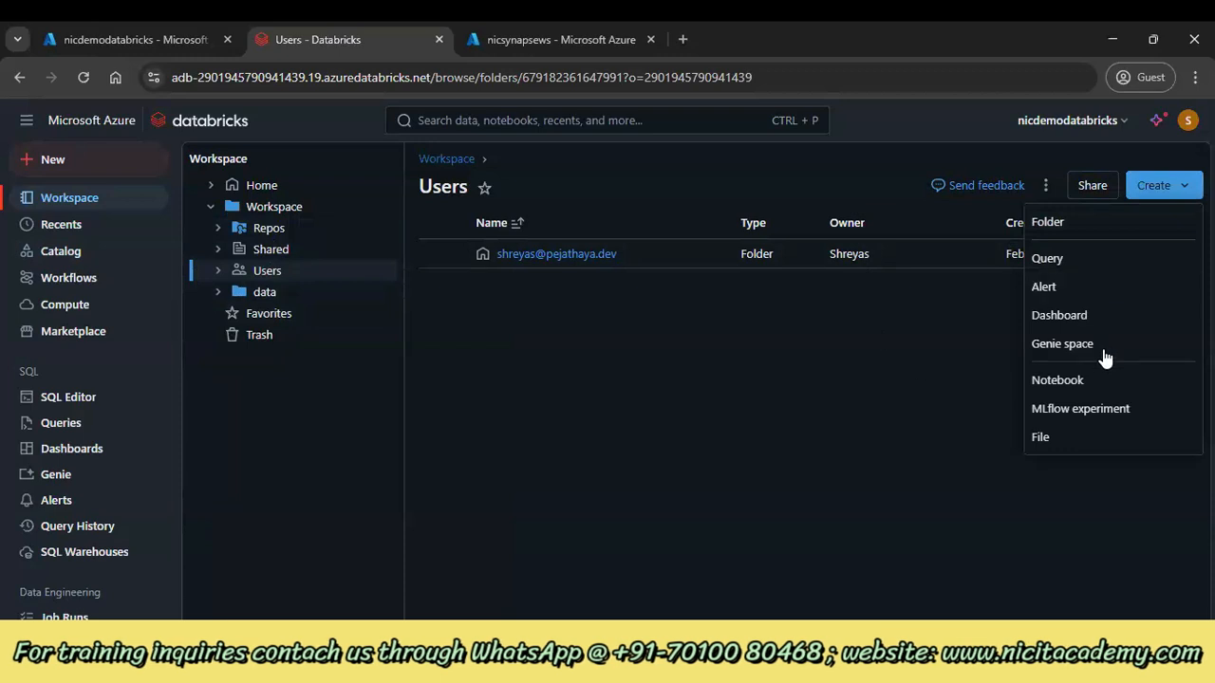
click(1071, 575)
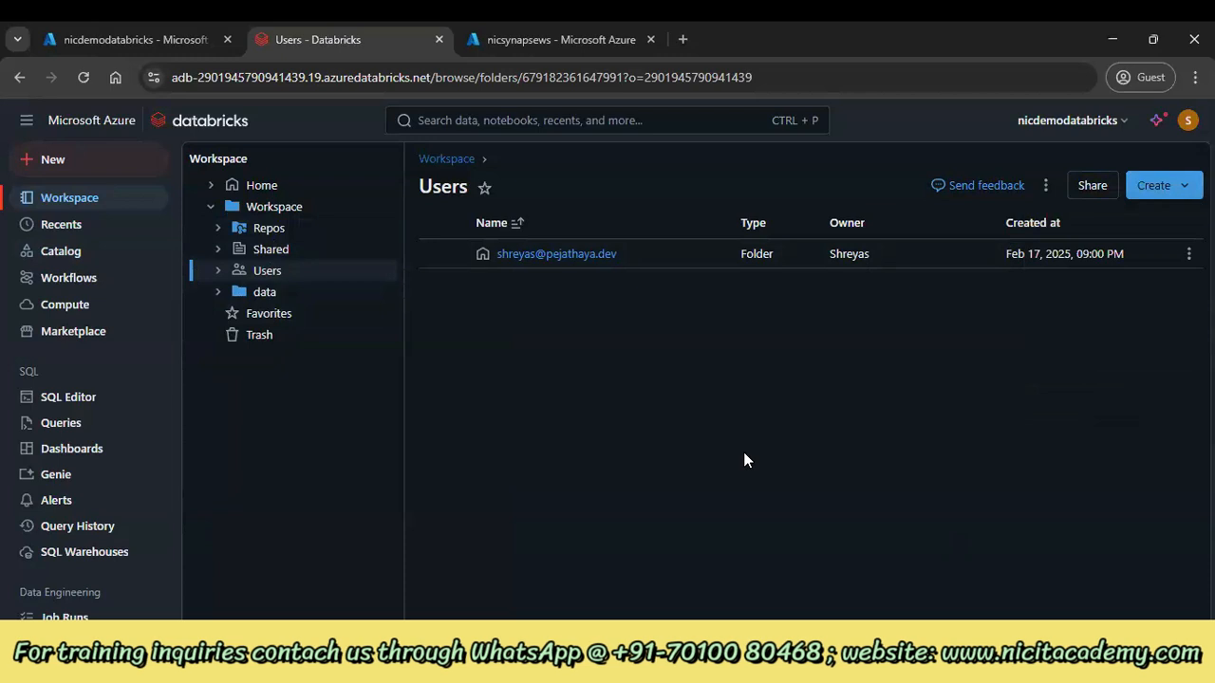
Visit Catalog Explorer and the empty jobs list, ending on Compute with the runtime 15.4 cluster
click(99, 255)
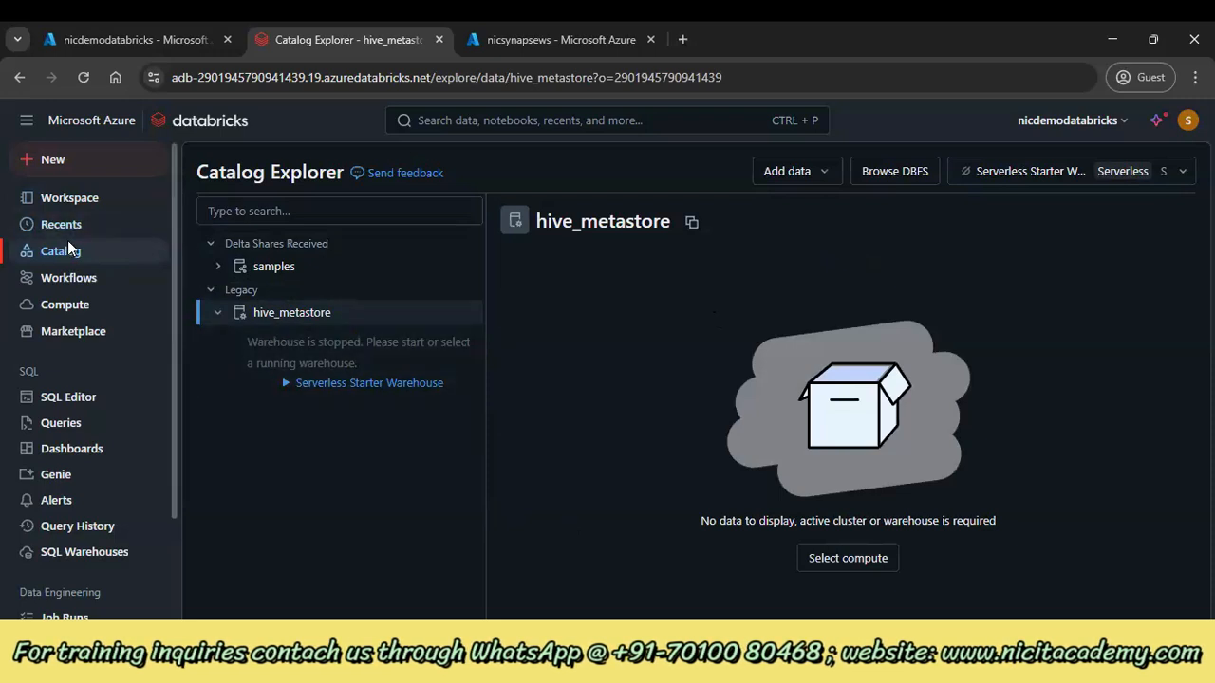
click(152, 277)
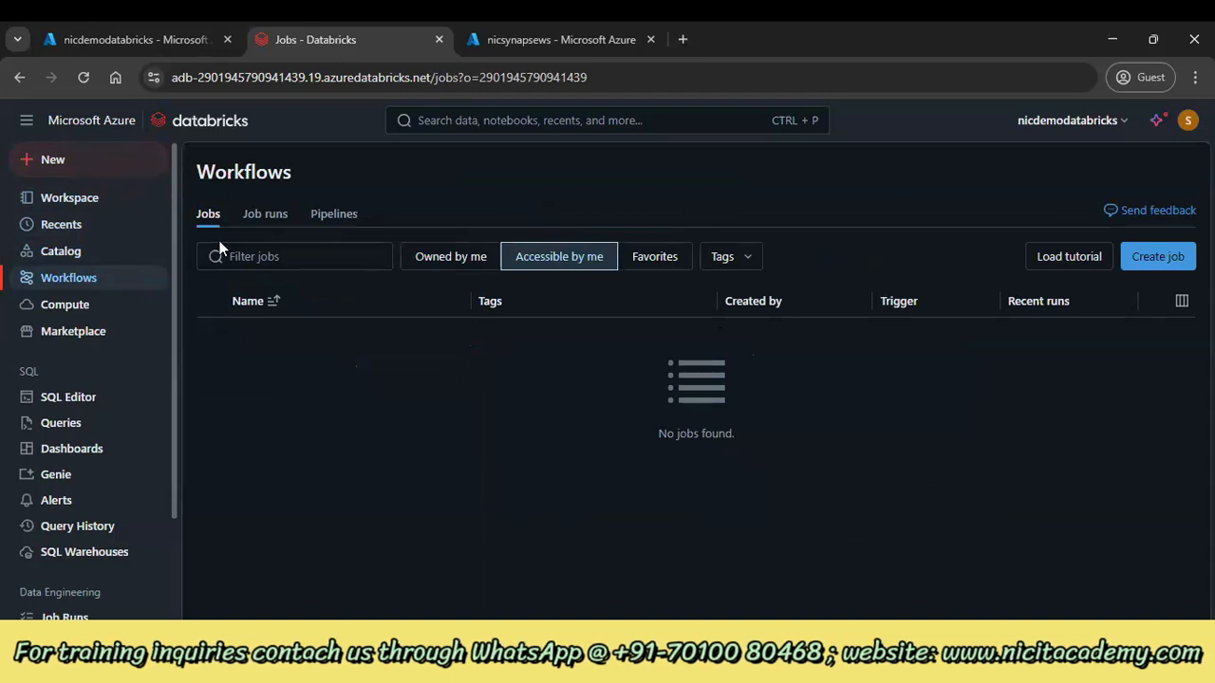
click(149, 315)
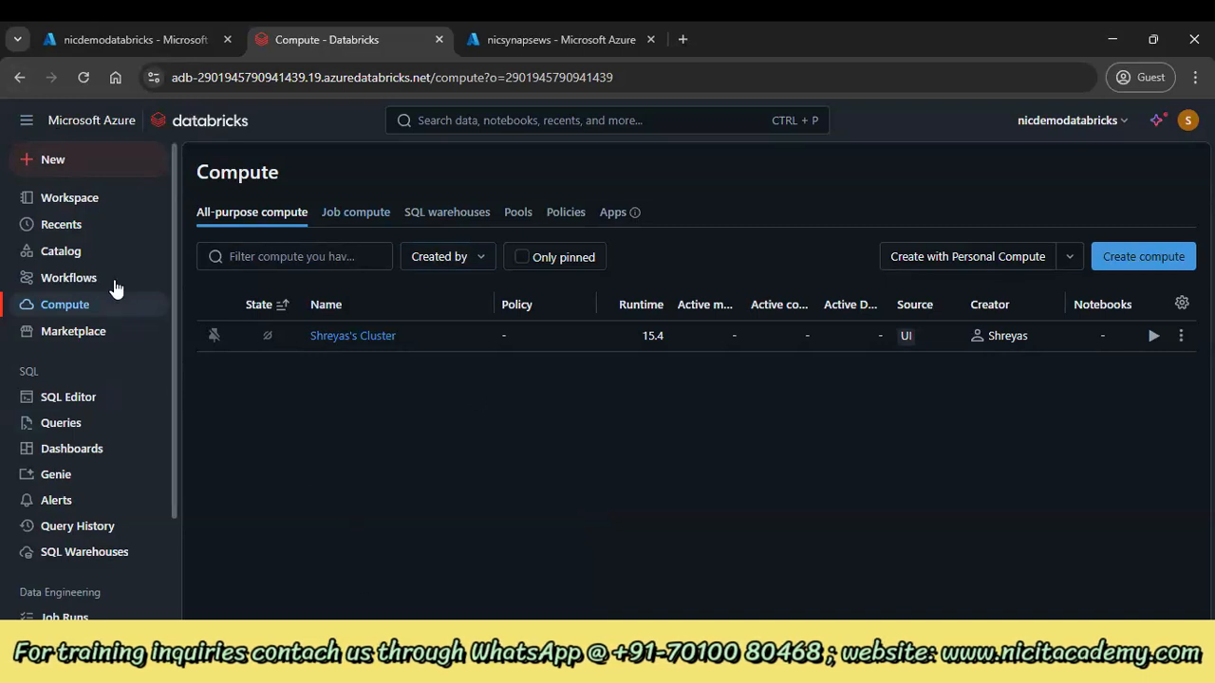
Toggle the SQL, Data Engineering and Machine Learning sidebar groups, then return to the Welcome home page
click(57, 374)
click(112, 416)
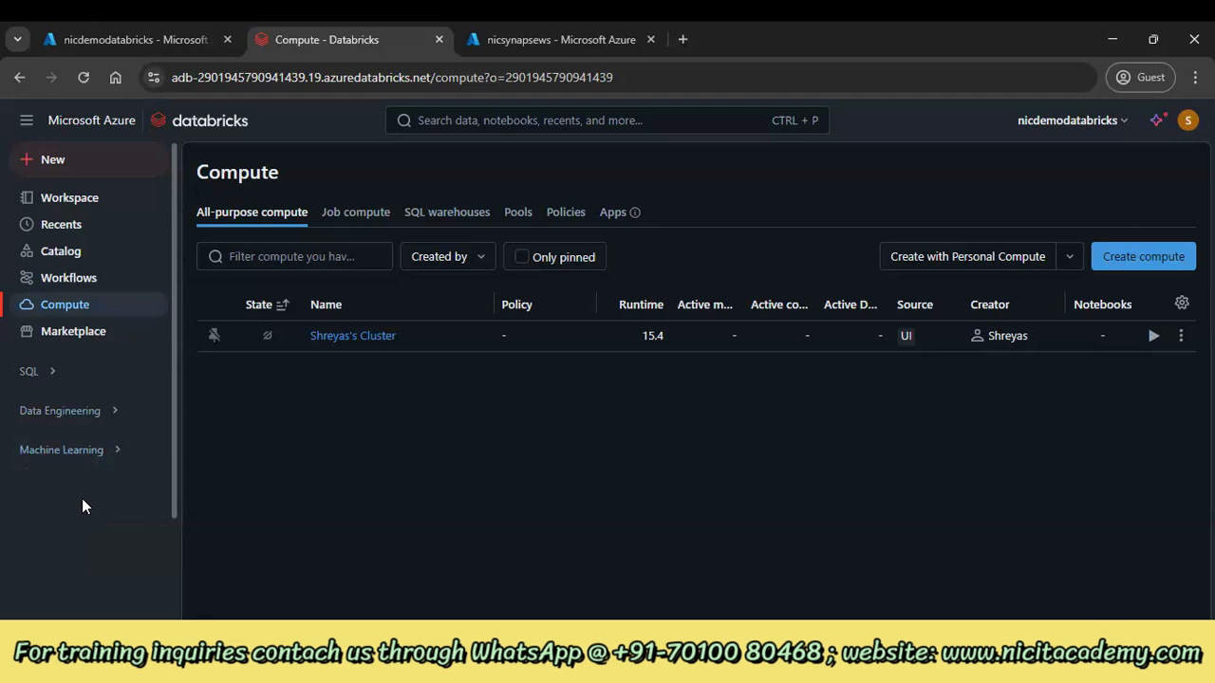
click(43, 371)
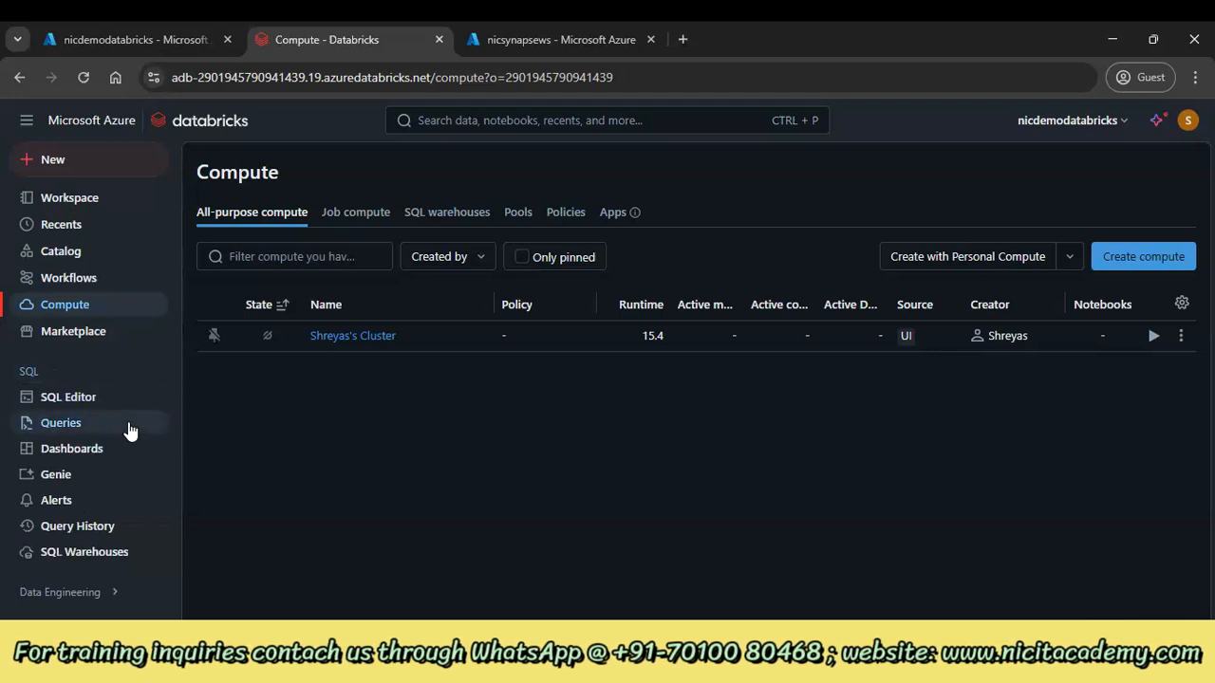
click(69, 379)
click(66, 418)
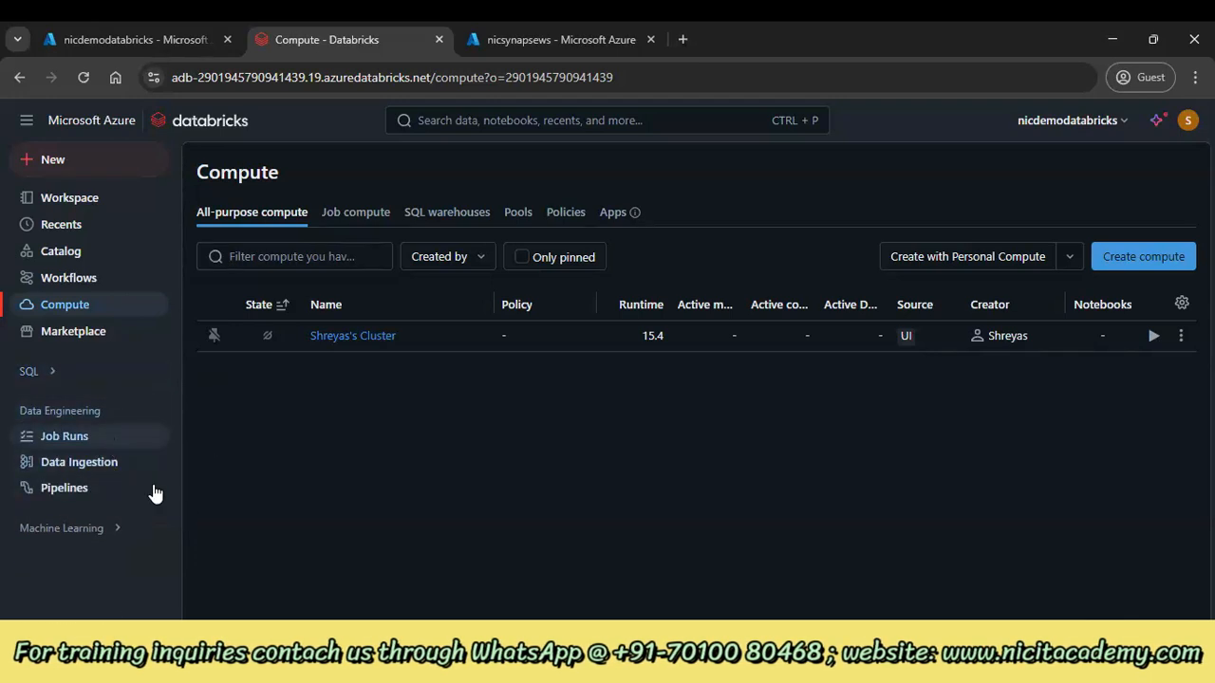
click(125, 416)
click(97, 458)
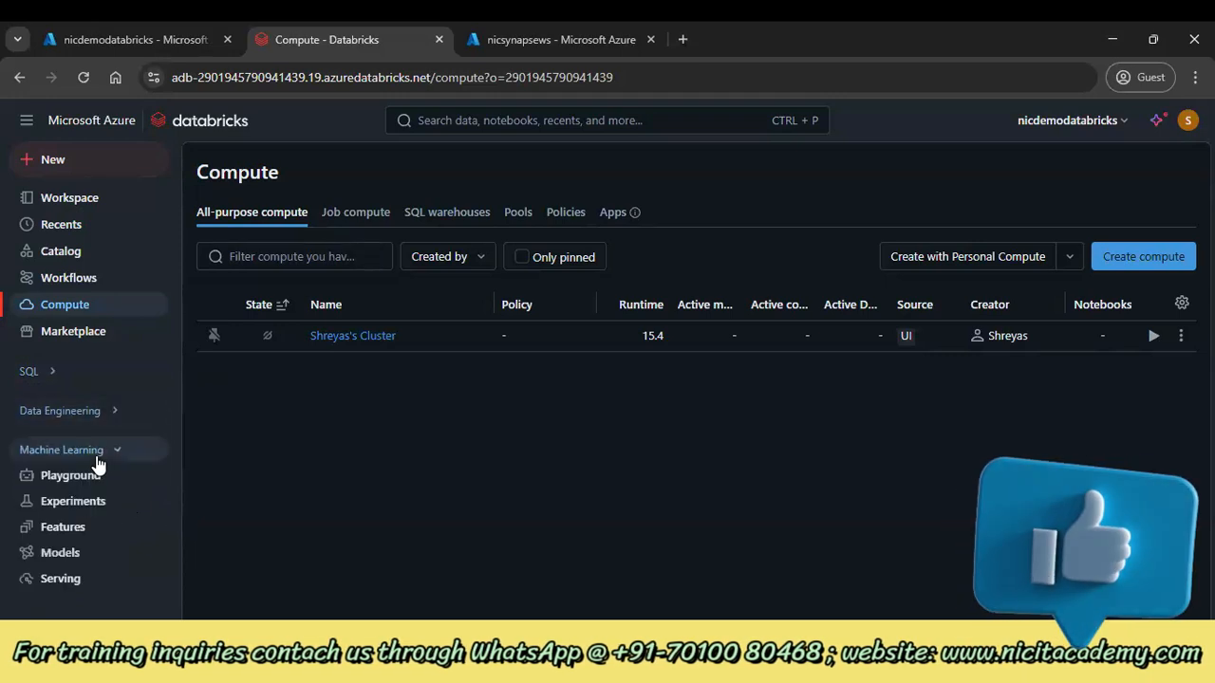
click(97, 457)
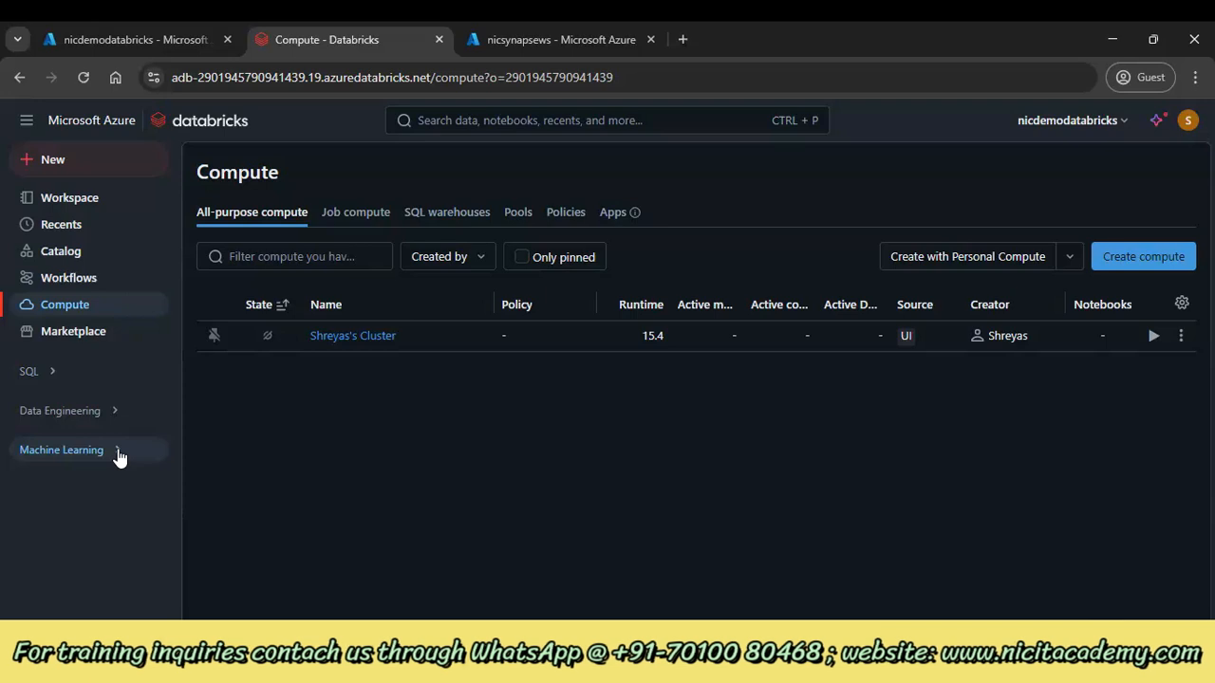
click(72, 123)
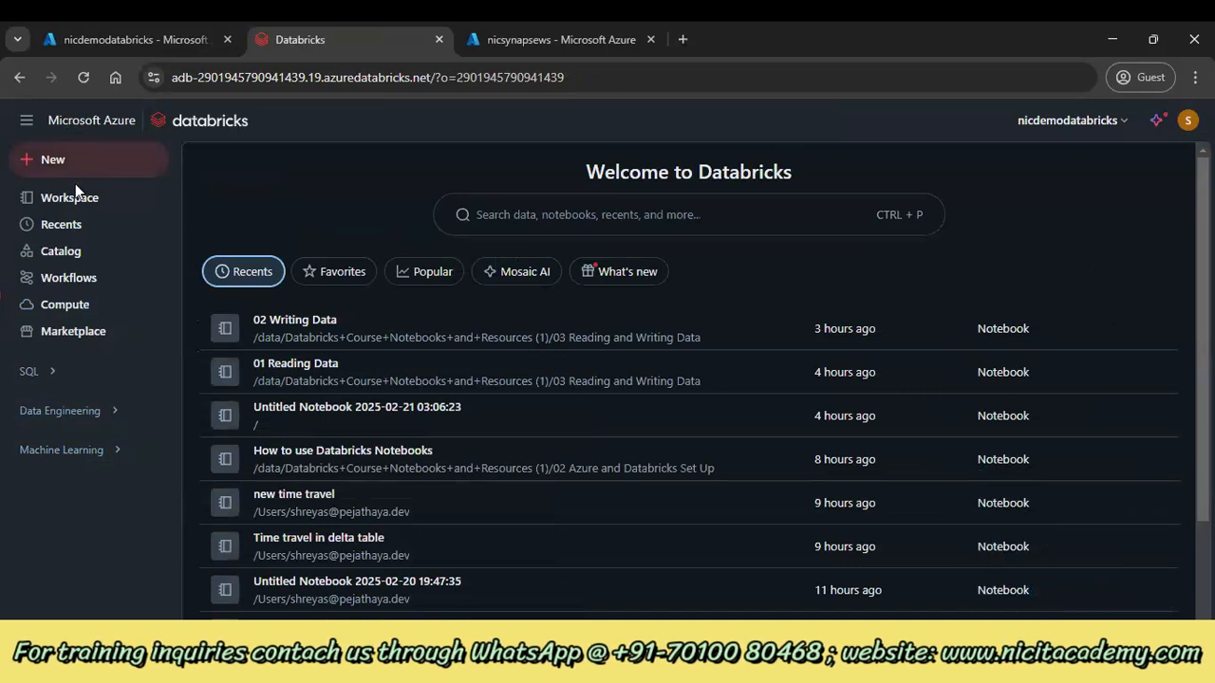
Show the empty Favorites list, then handwrite 'DBFS – Databricks File Store' on the whiteboard
click(346, 275)
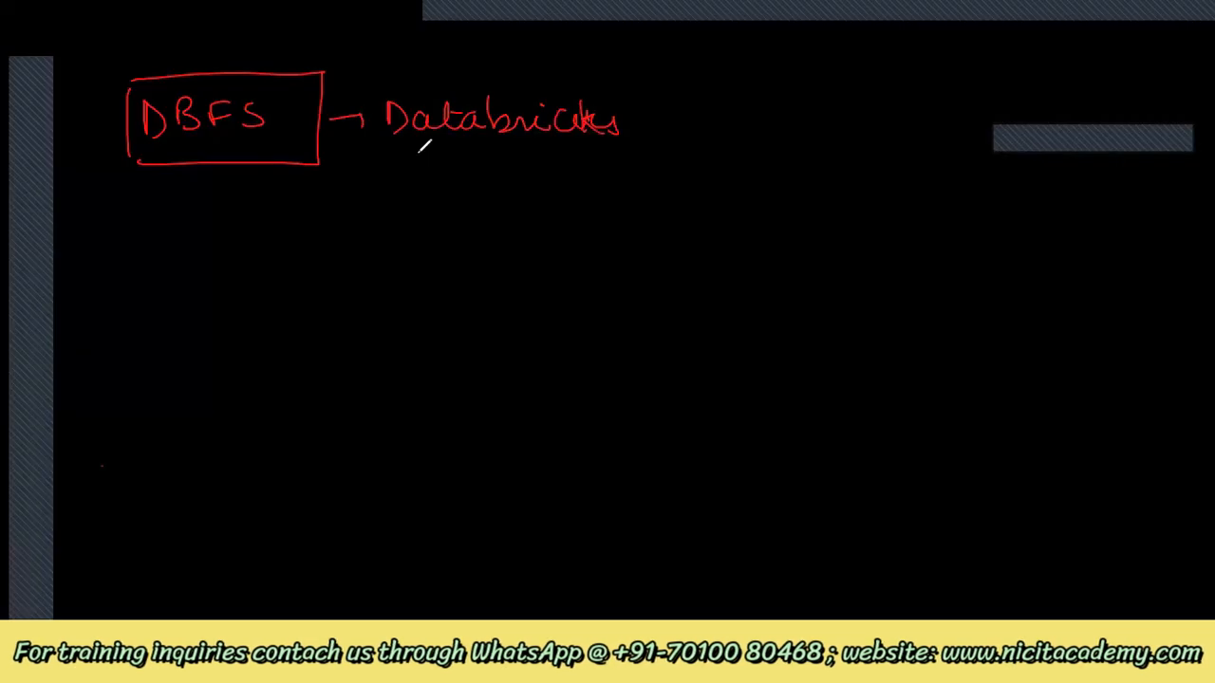
mouse_move(418, 149)
mouse_down()
mouse_move(652, 139)
mouse_move(657, 114)
mouse_move(721, 100)
mouse_up()
drag(726, 104, 759, 118)
drag(807, 97, 783, 121)
drag(826, 100, 913, 114)
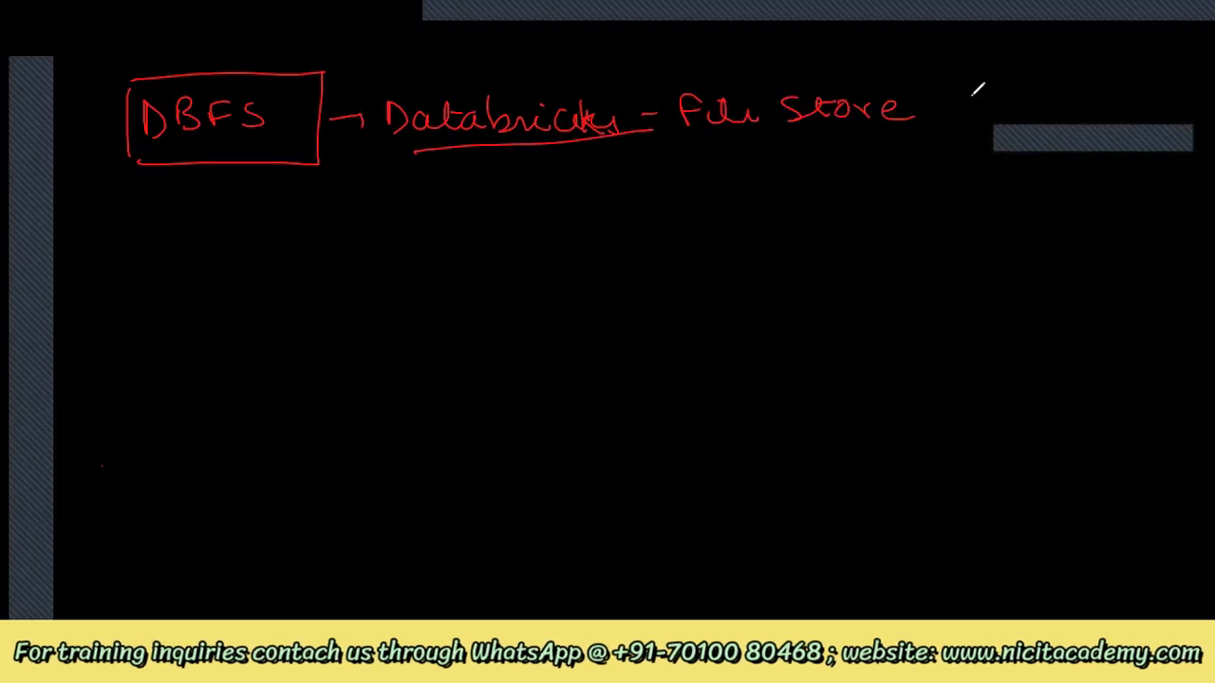
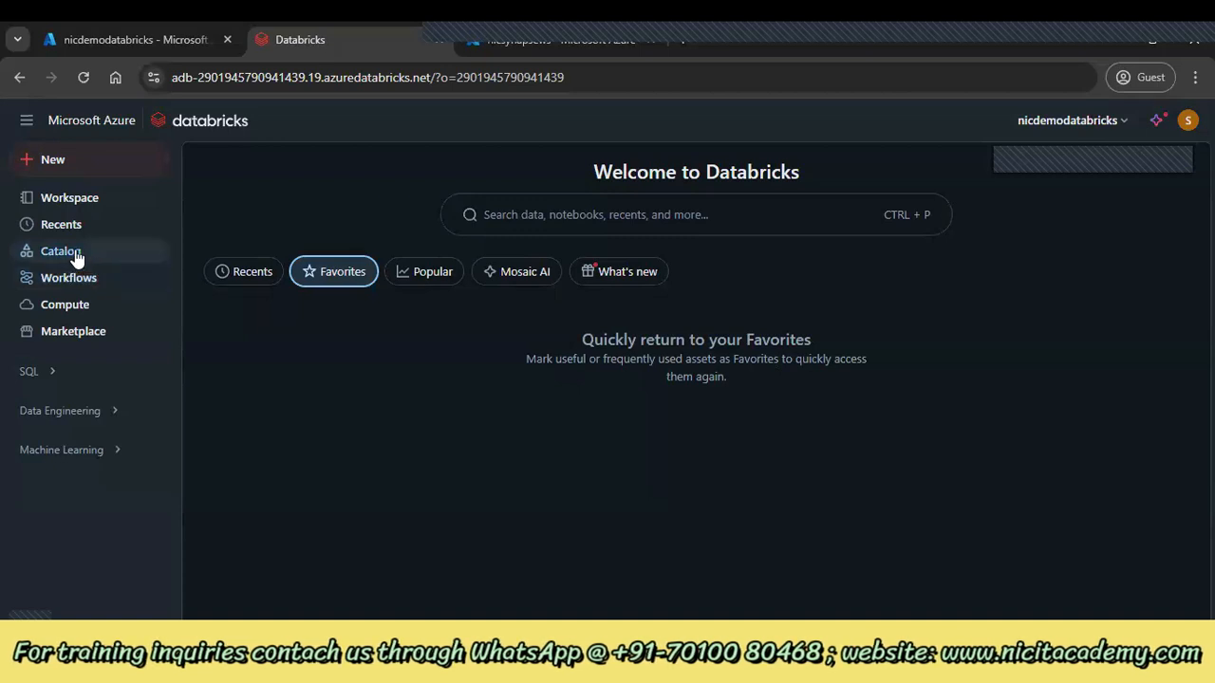
Open Catalog Explorer on hive_metastore and show the options for adding data
click(76, 258)
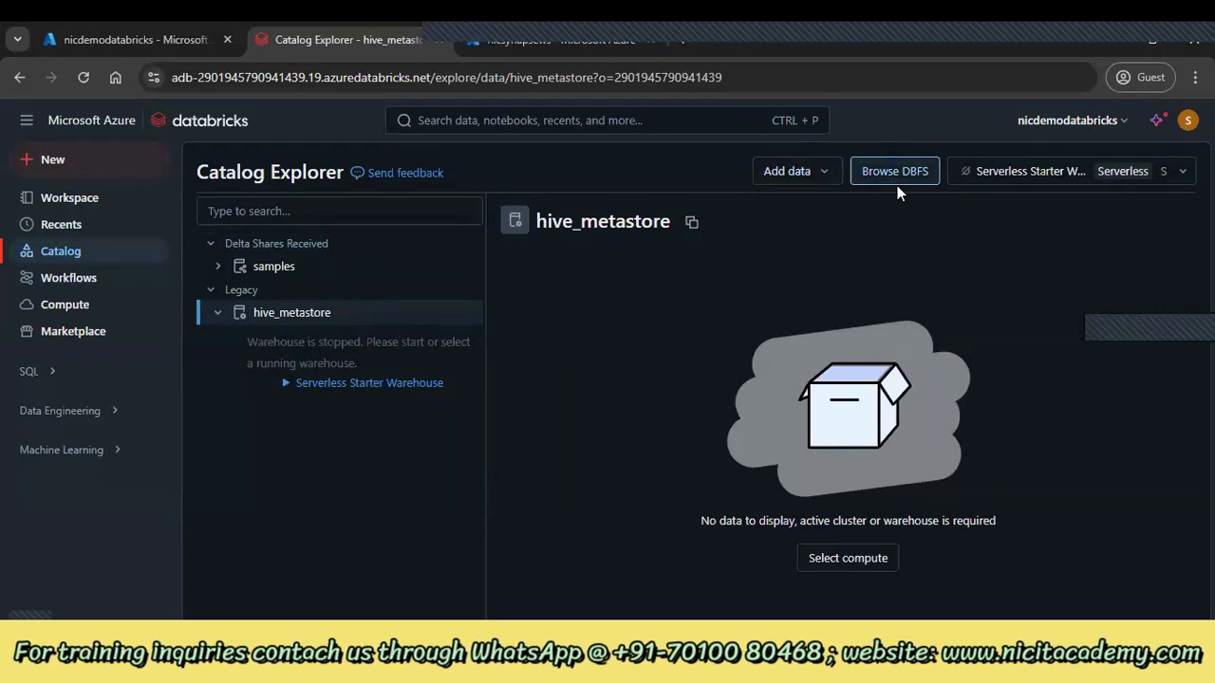
click(828, 177)
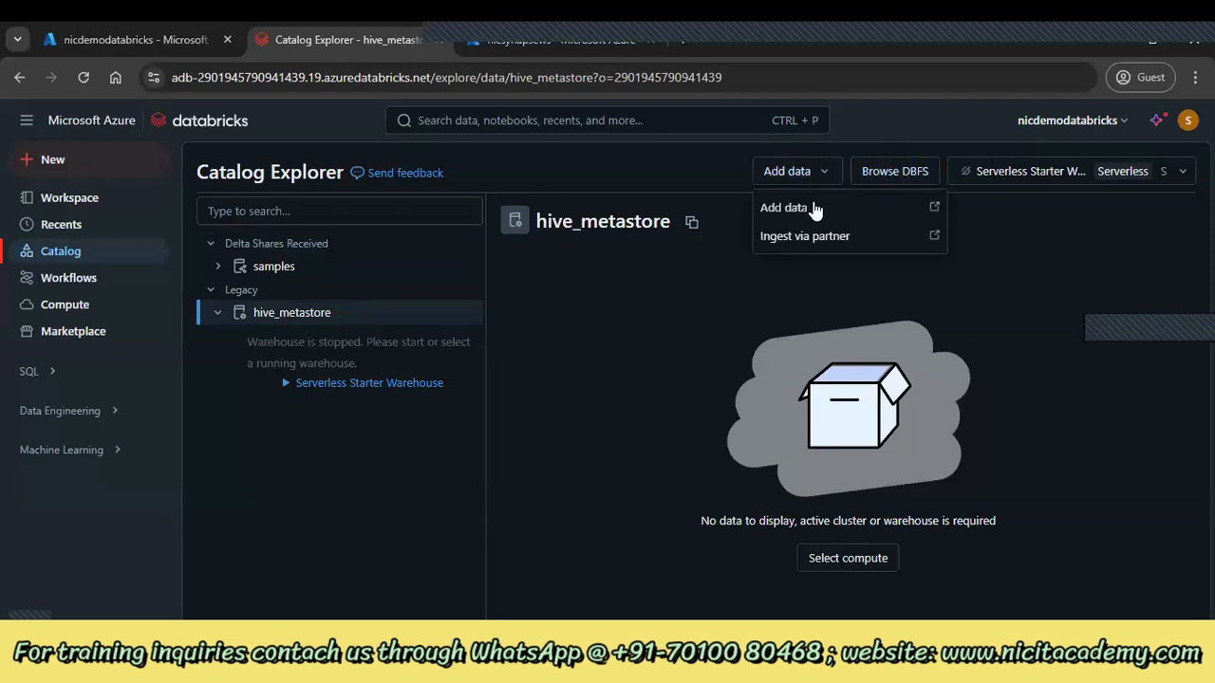
click(814, 207)
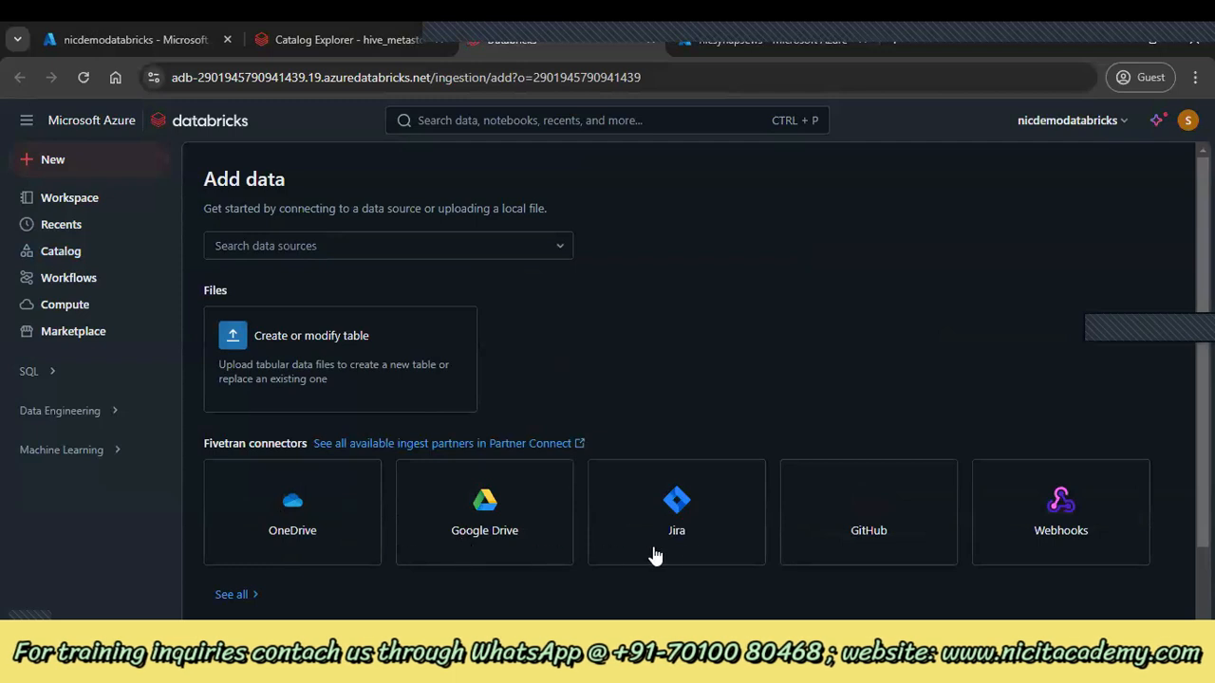
click(251, 597)
scroll(460, 575, down, 2)
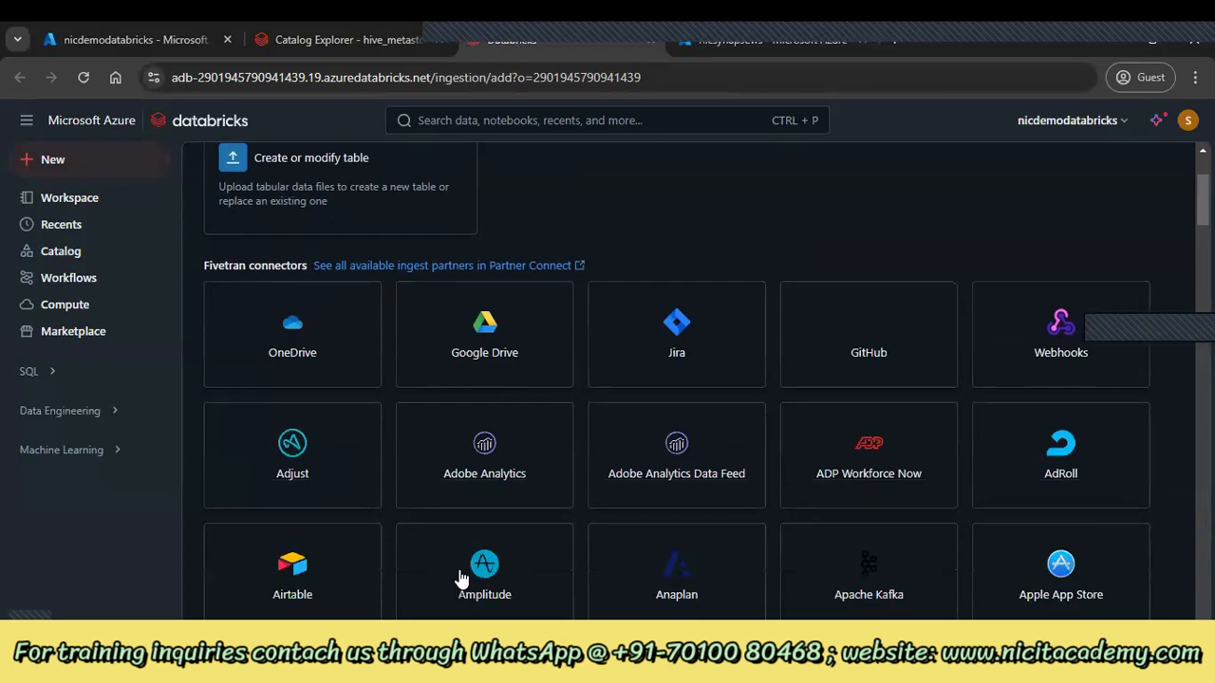
scroll(461, 577, down, 4)
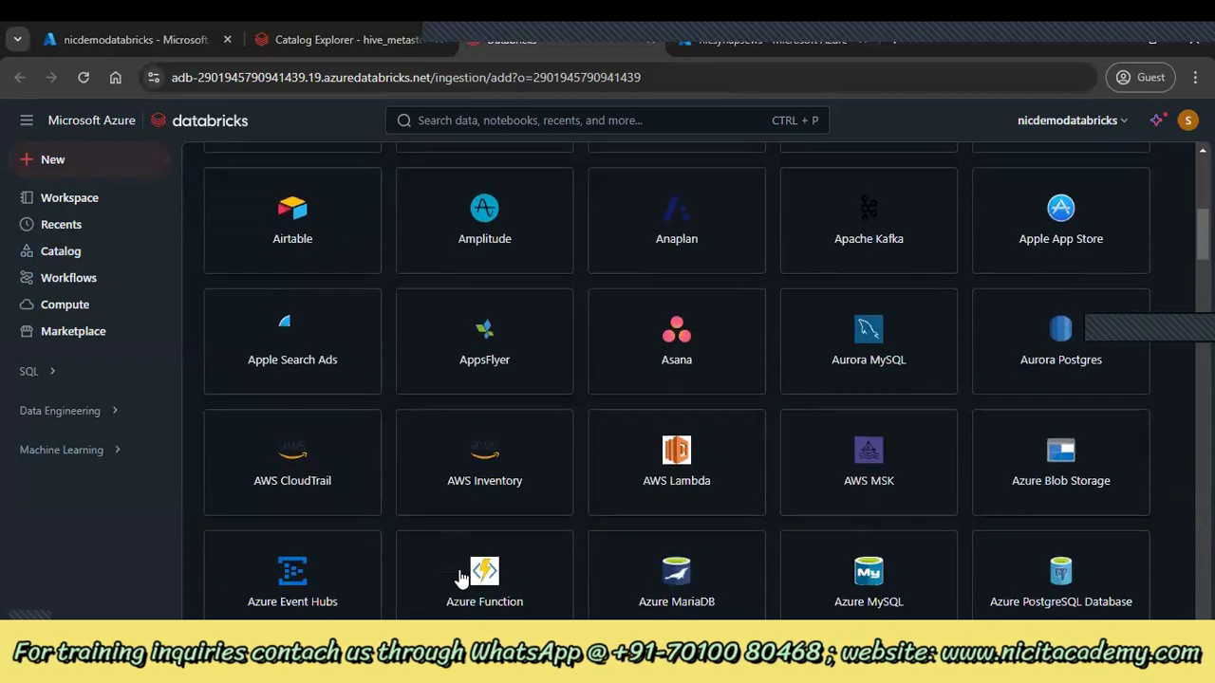
scroll(460, 577, down, 1)
scroll(460, 577, down, 2)
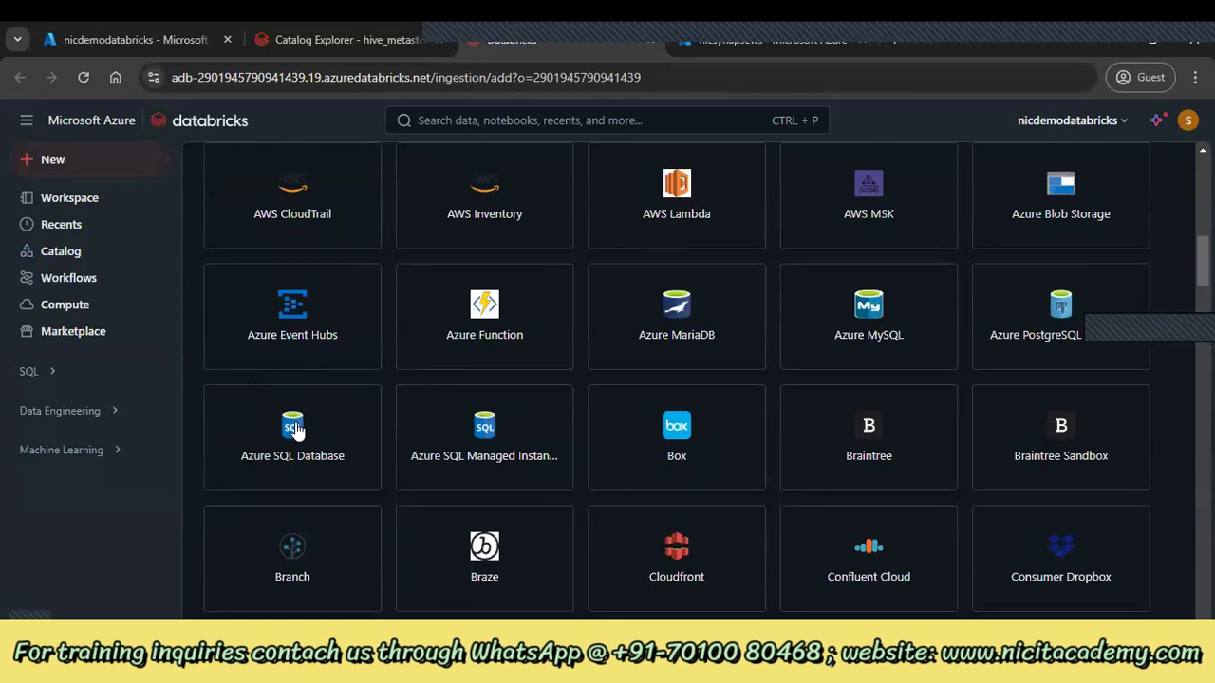
scroll(653, 427, down, 2)
scroll(651, 430, down, 7)
scroll(652, 430, down, 9)
scroll(662, 411, down, 15)
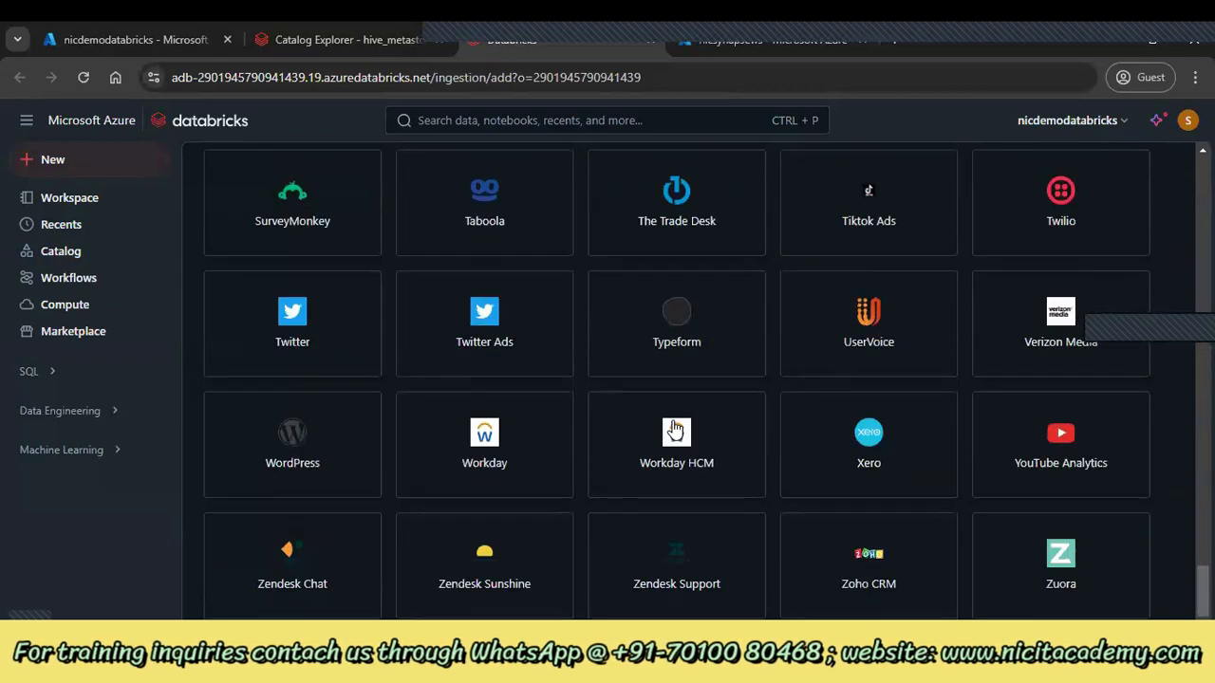
scroll(674, 429, up, 20)
scroll(674, 429, up, 15)
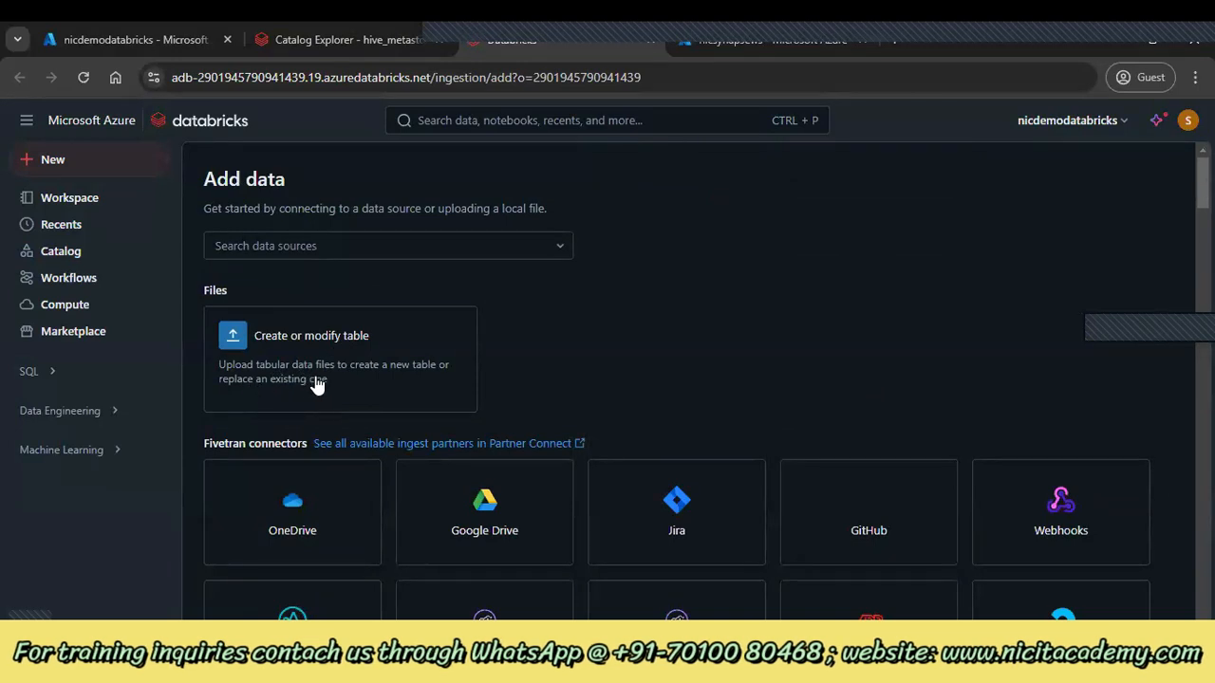
scroll(442, 400, down, 15)
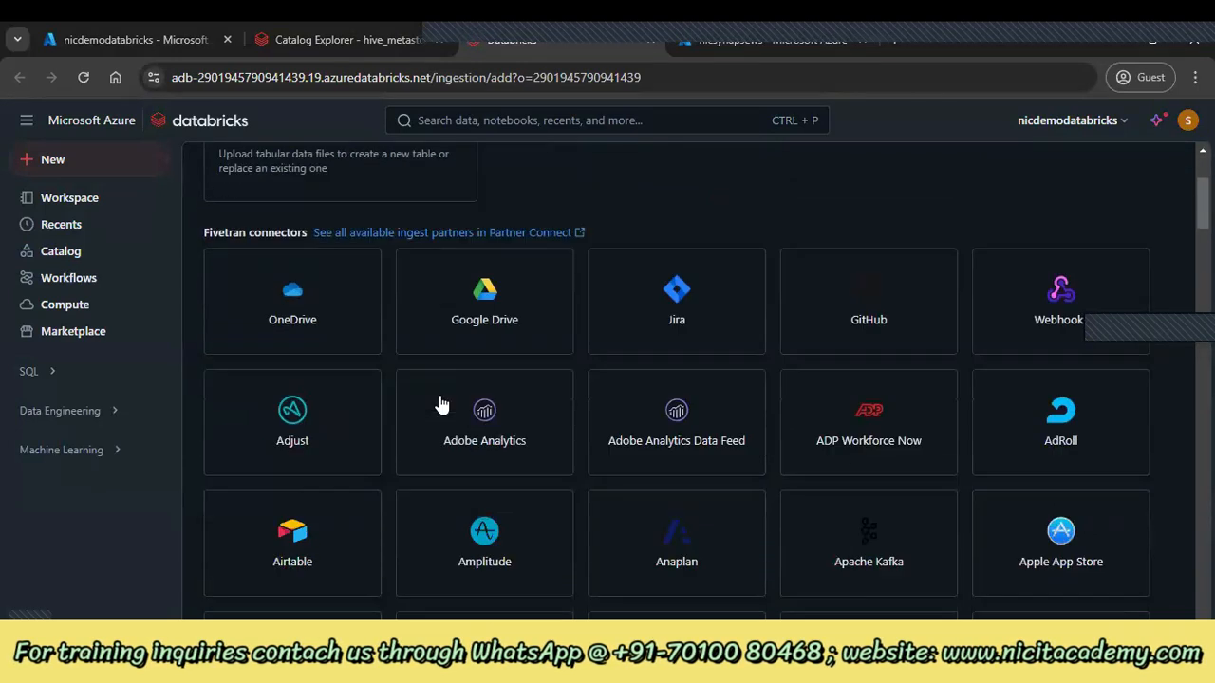
scroll(432, 380, down, 20)
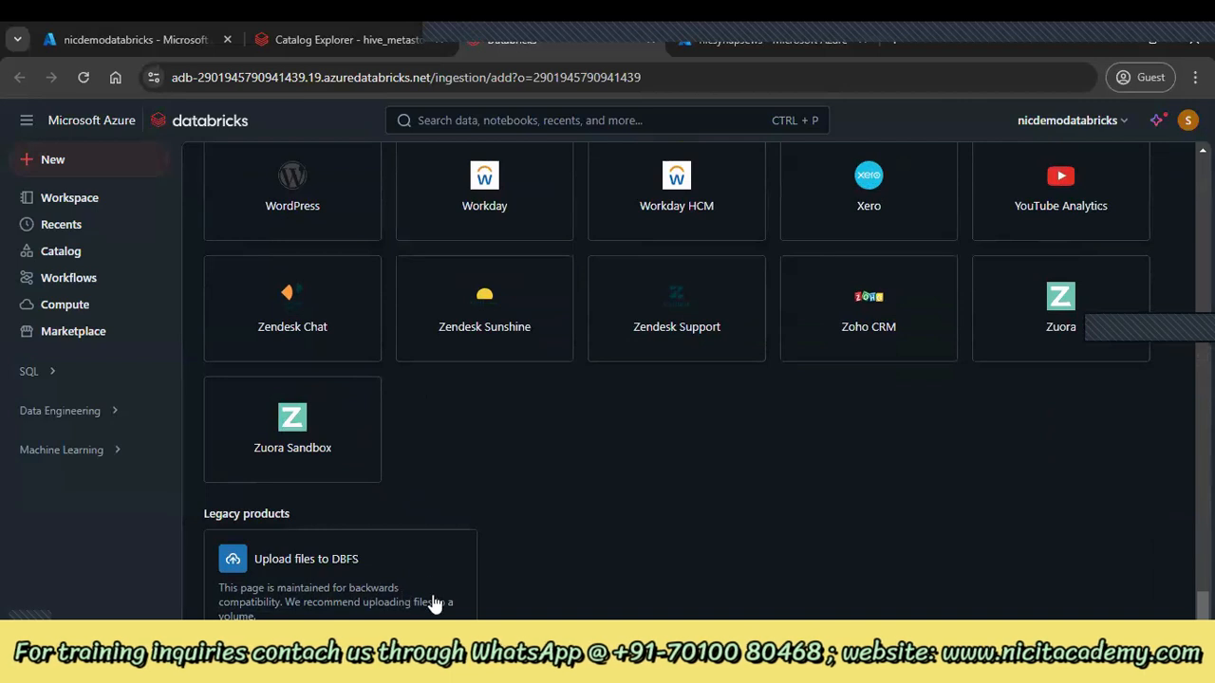
scroll(432, 591, up, 20)
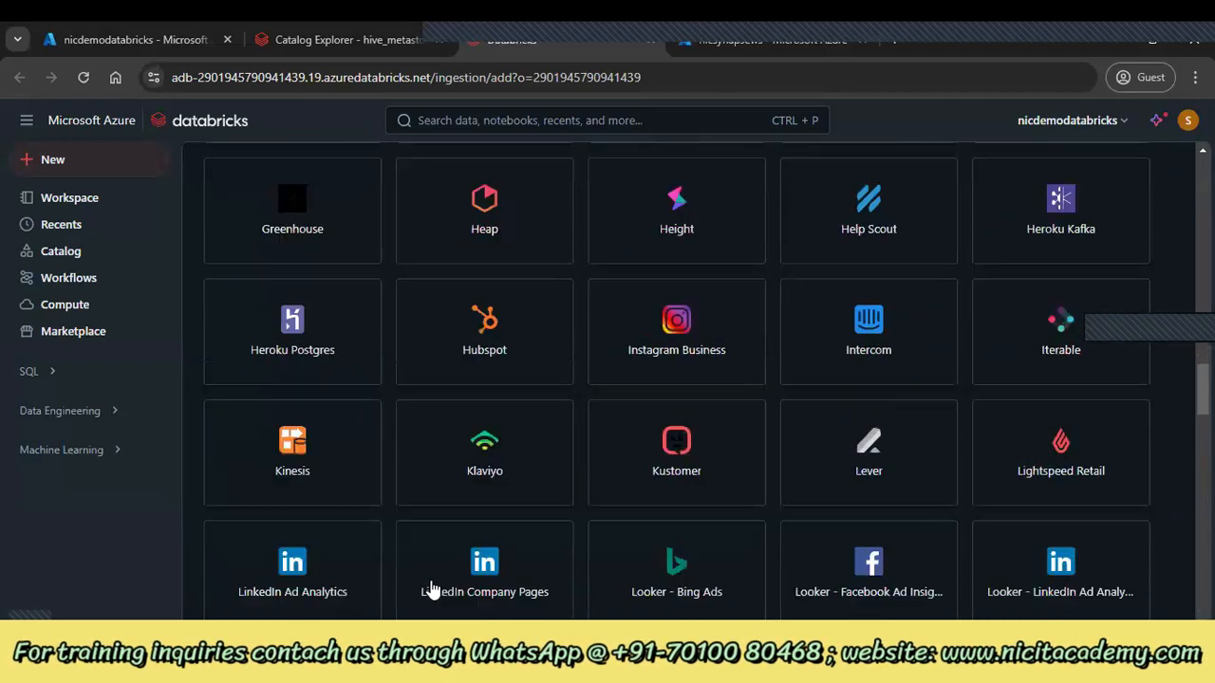
scroll(431, 590, up, 6)
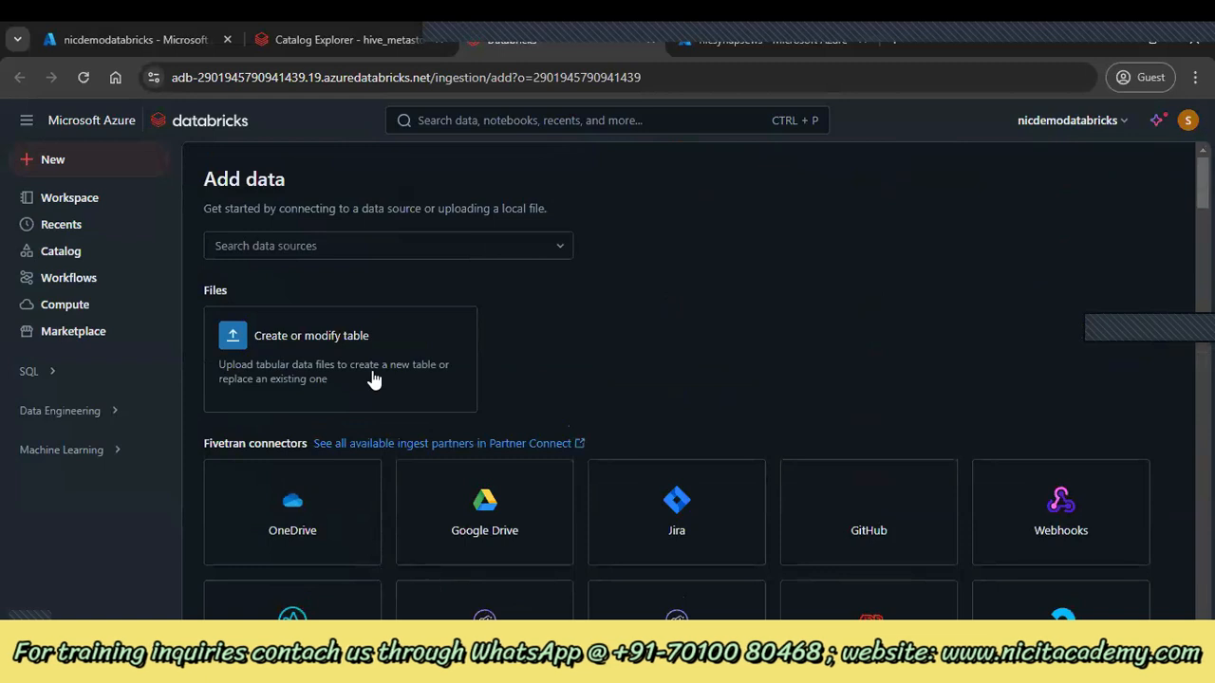
click(111, 260)
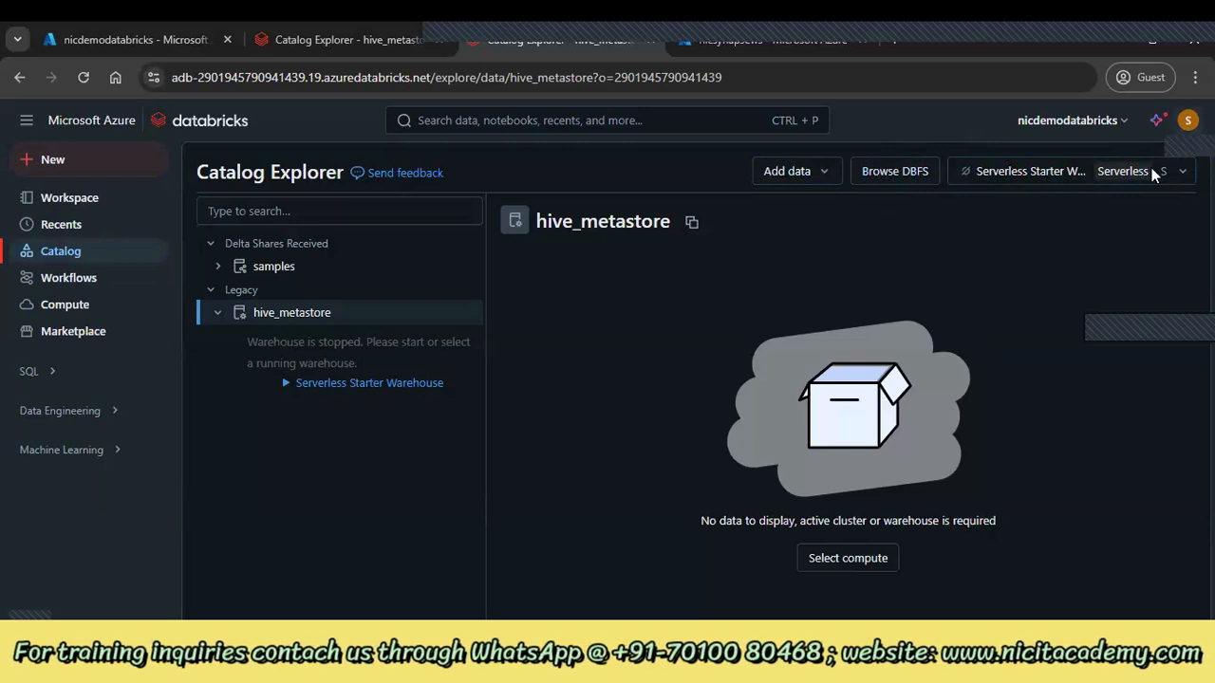
click(1188, 120)
Switch the DBFS File Browser toggle off in Advanced workspace settings
click(1045, 217)
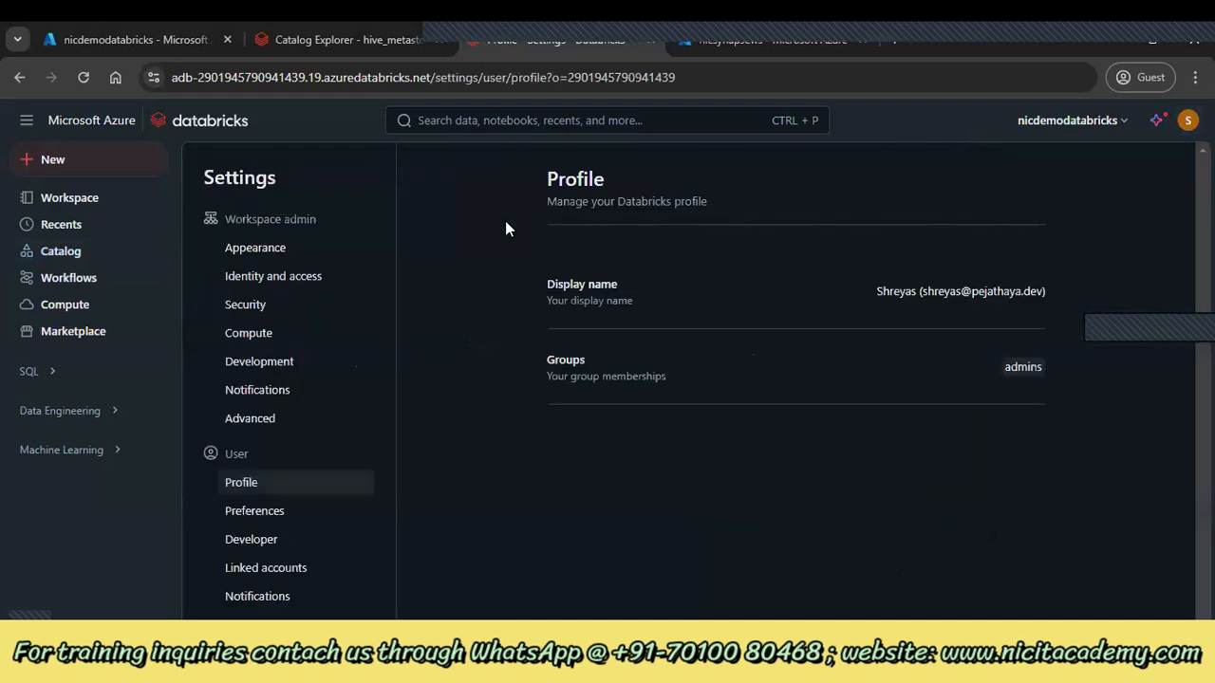
click(252, 427)
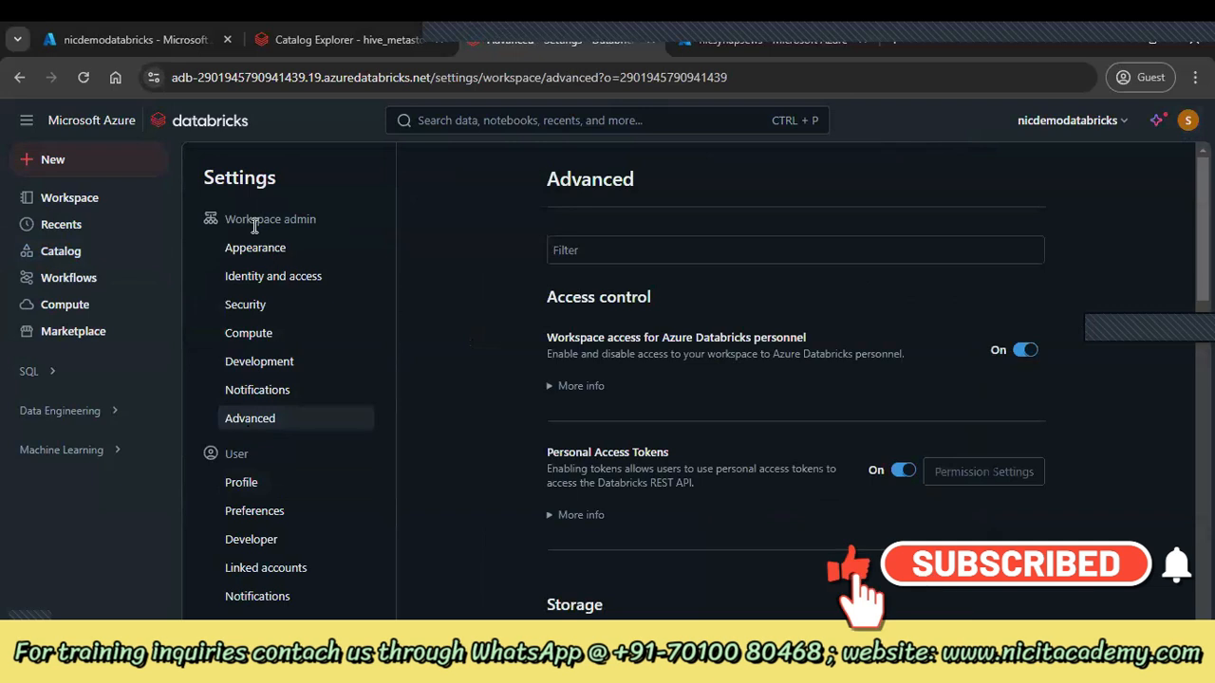
drag(237, 217, 397, 224)
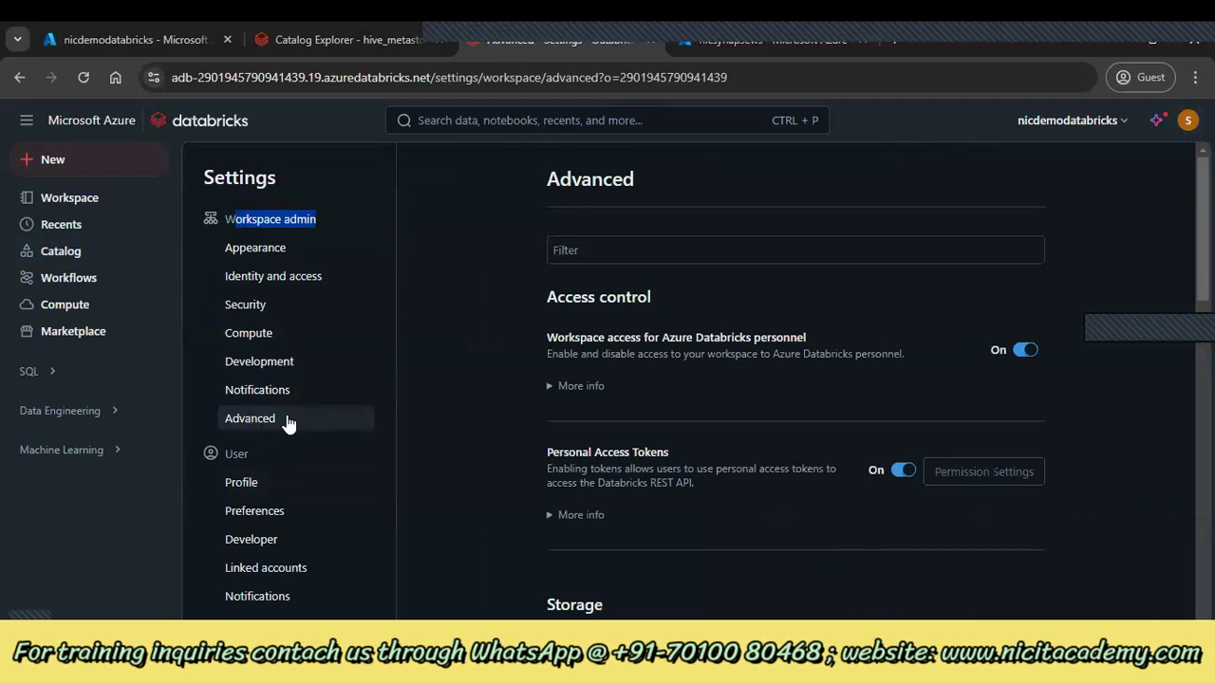
scroll(287, 415, down, 10)
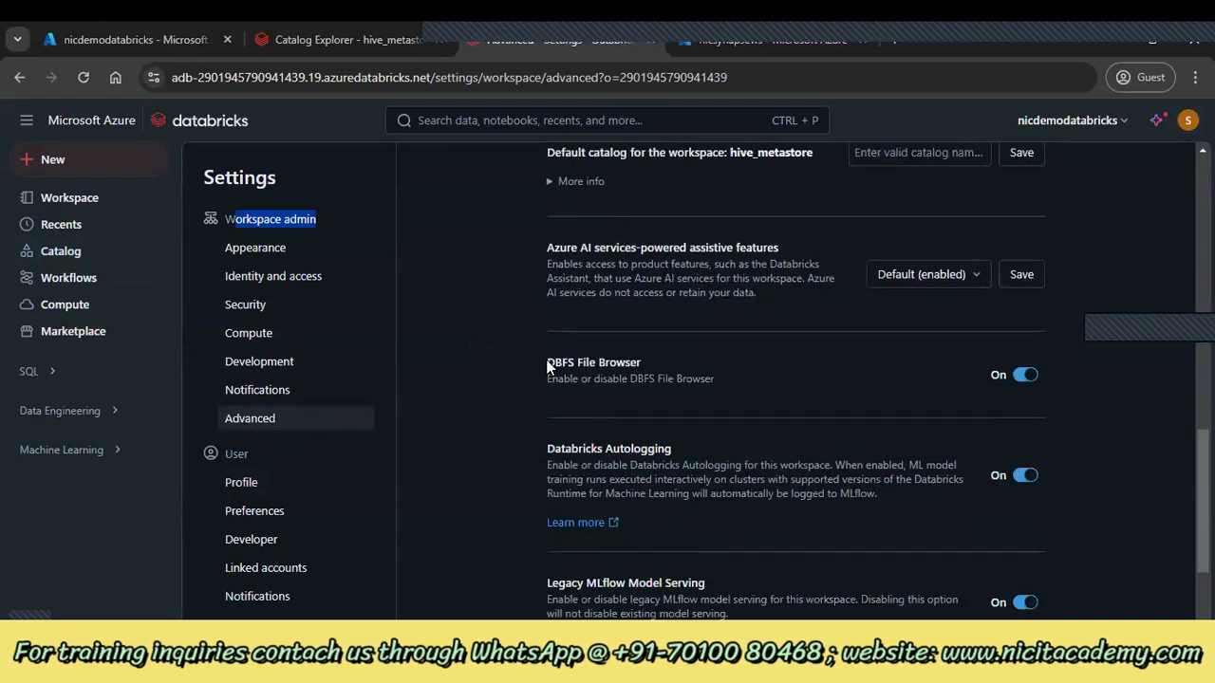
drag(551, 362, 799, 390)
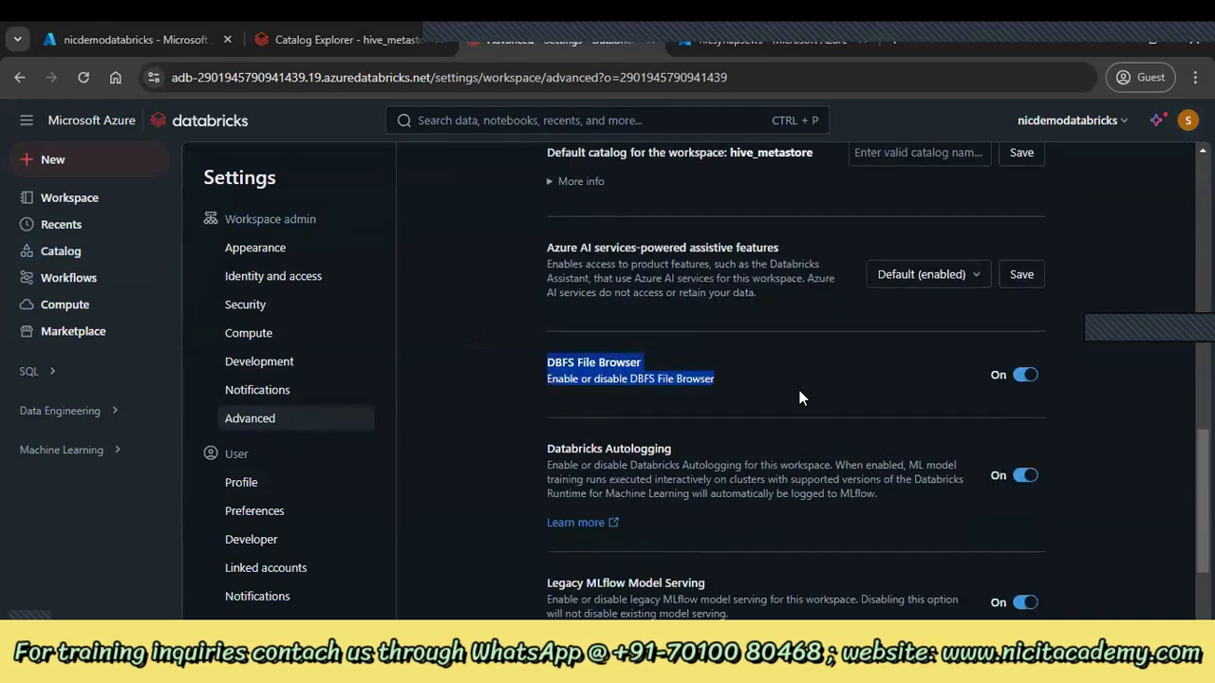
click(905, 360)
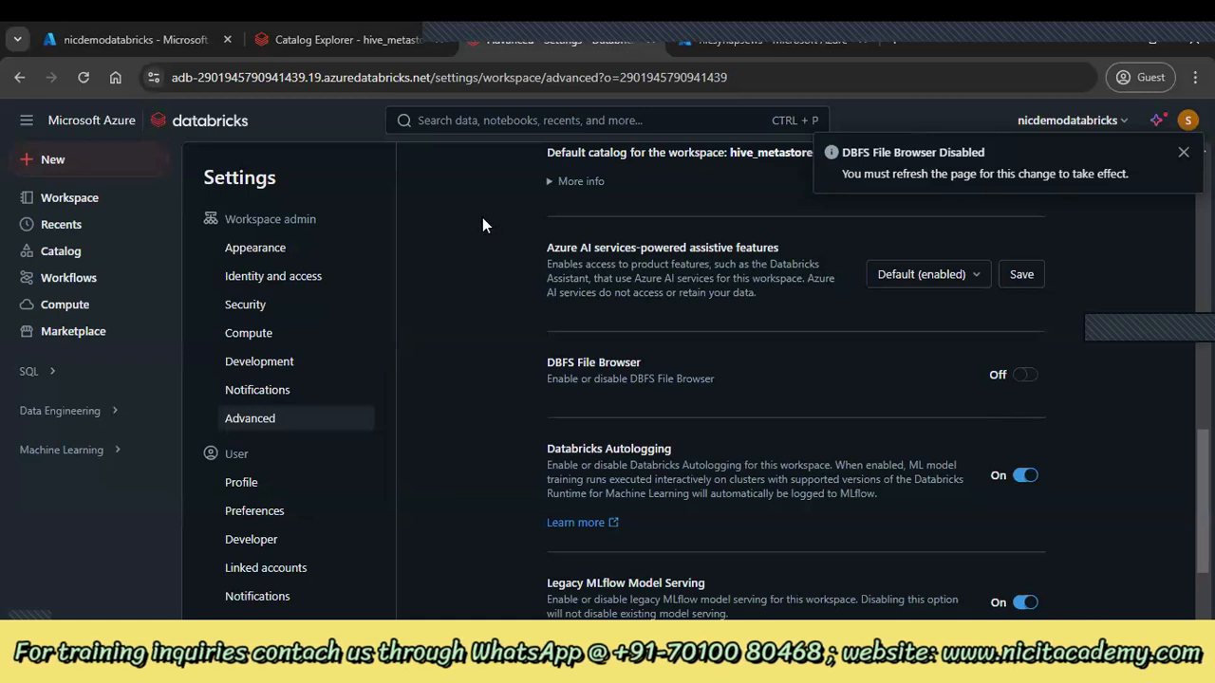
Return to Catalog Explorer and reload the page so the change applies
click(64, 256)
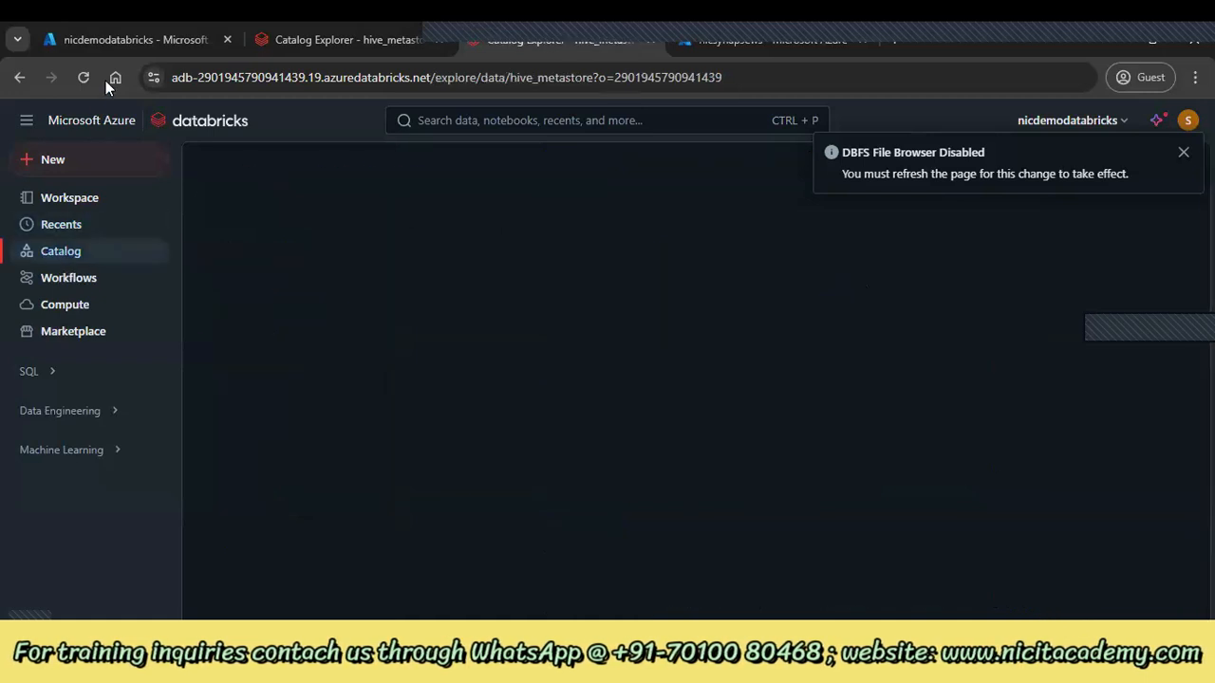
click(91, 77)
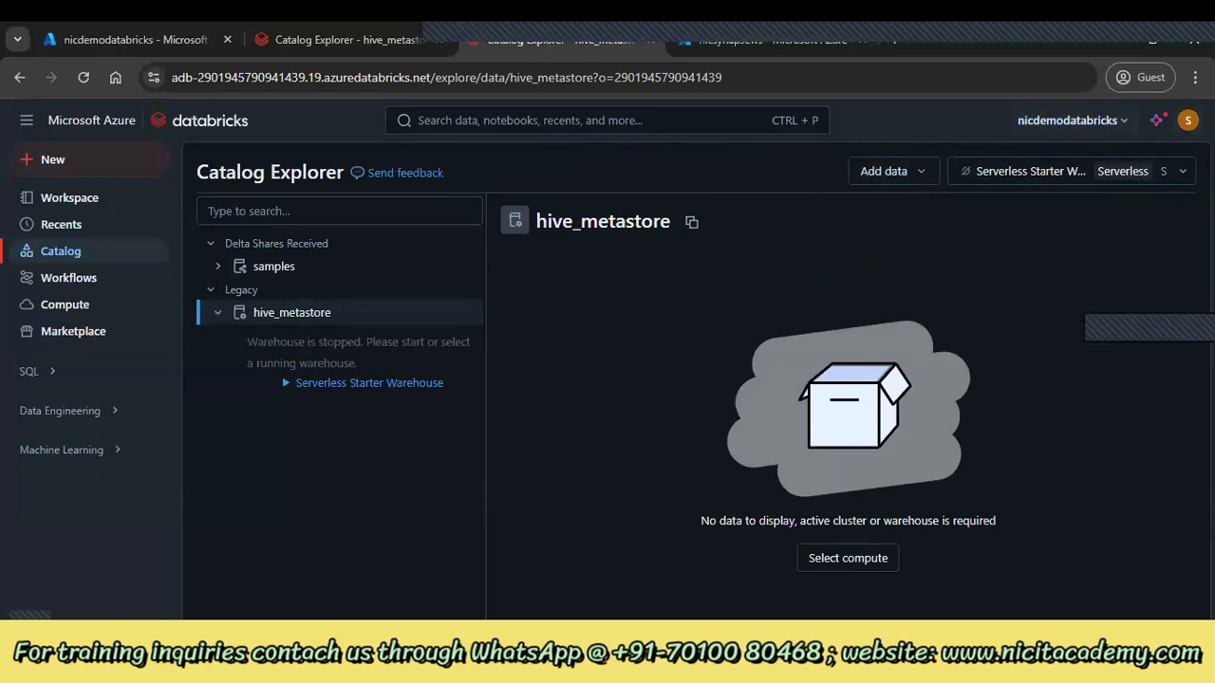
click(1188, 119)
Switch the DBFS File Browser toggle on under Advanced > Other settings
click(1049, 183)
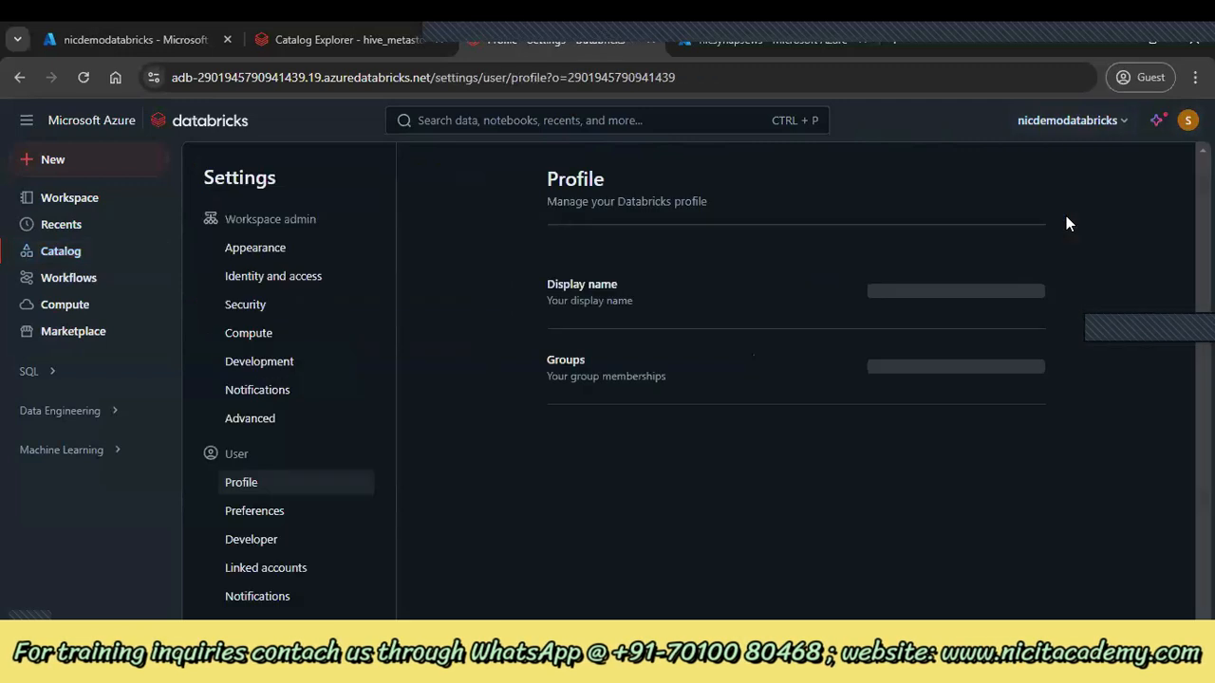
click(260, 429)
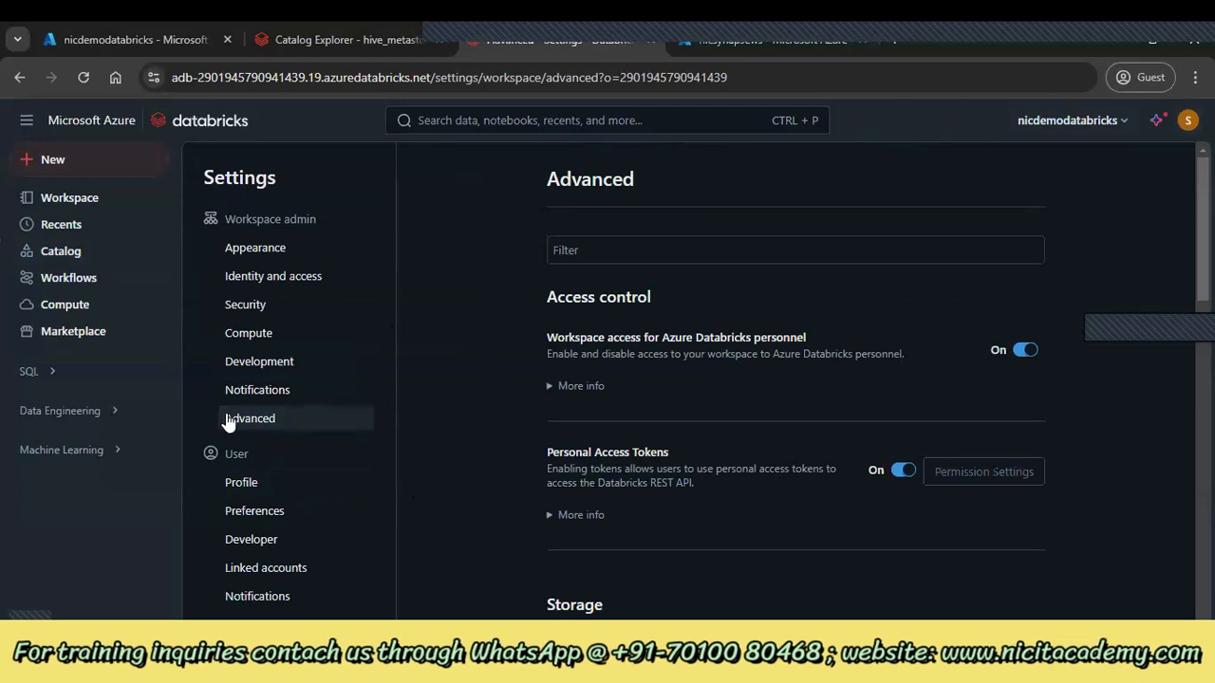
scroll(708, 443, down, 3)
scroll(706, 436, down, 5)
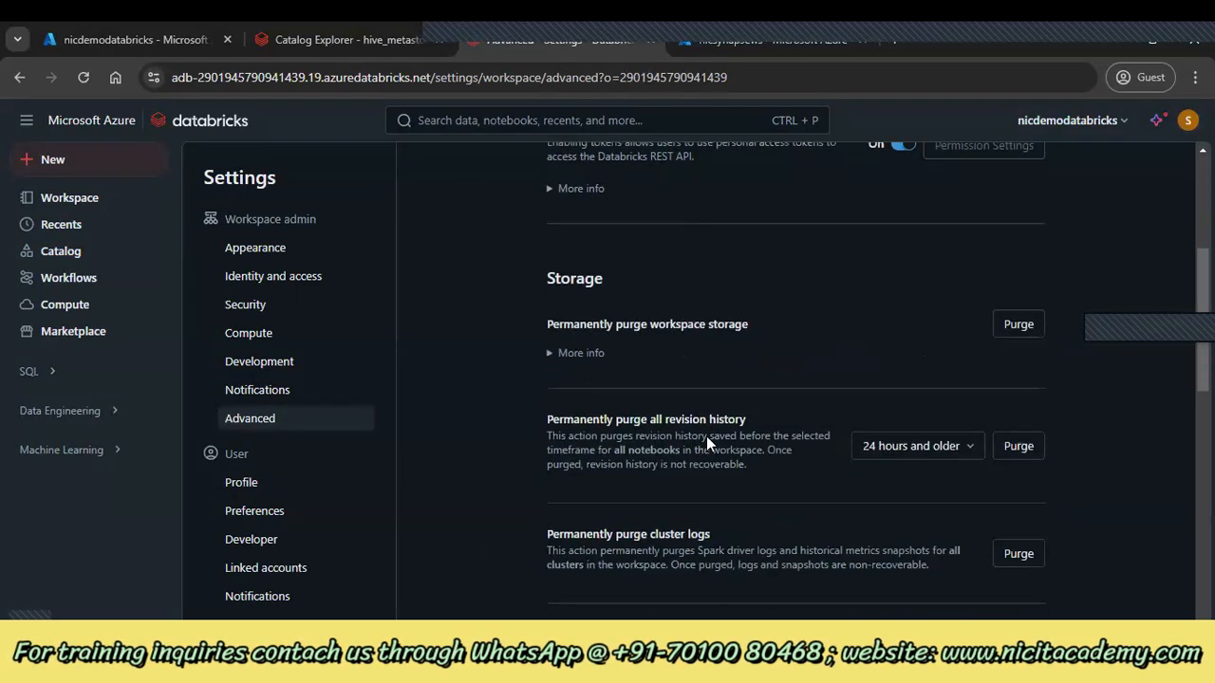
scroll(707, 436, down, 1)
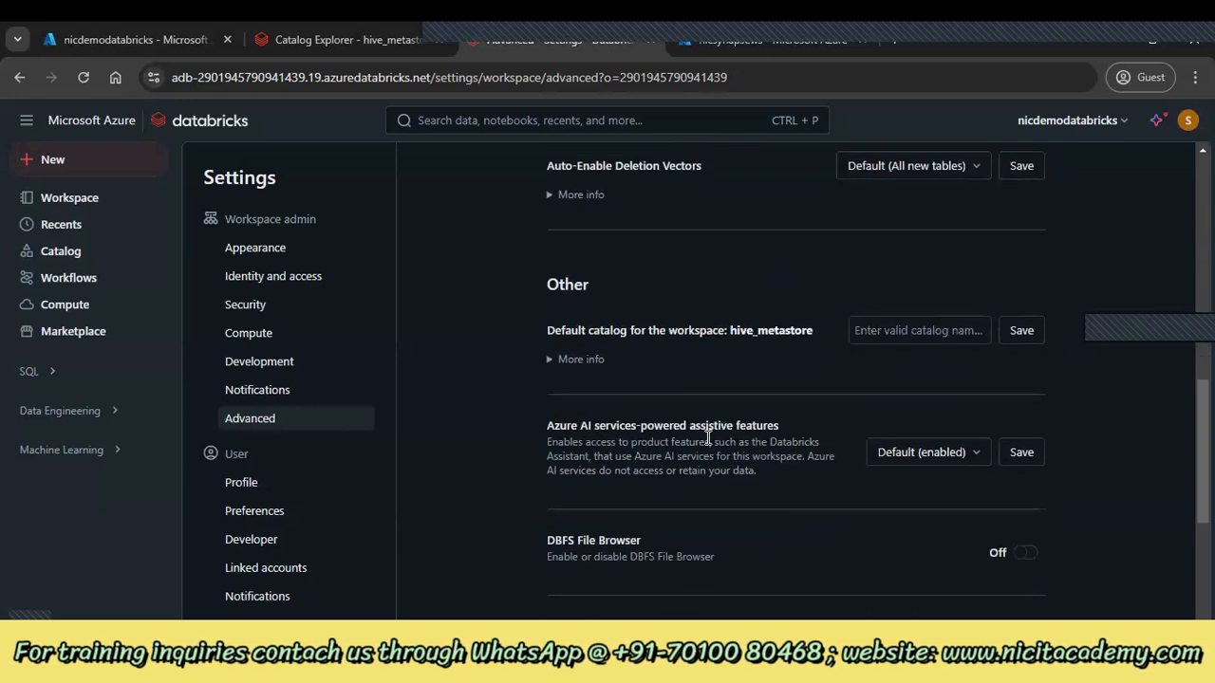
click(1033, 555)
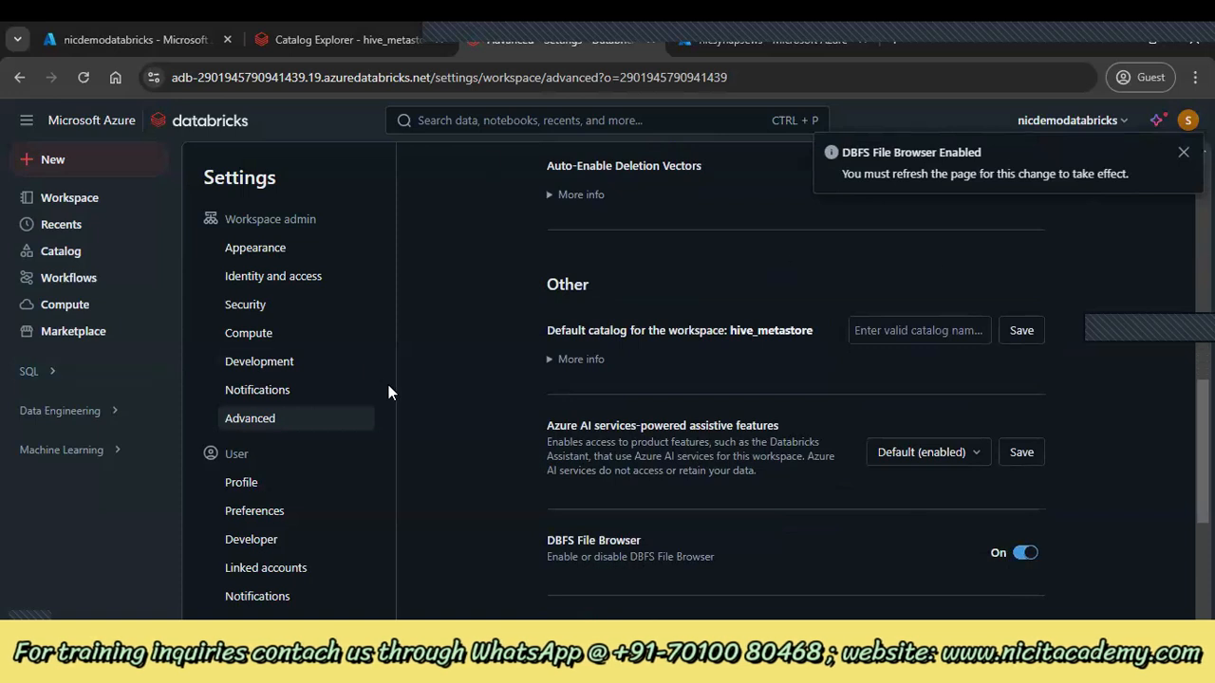
Return to Catalog Explorer and reload until the Browse DBFS option appears
click(66, 250)
click(83, 77)
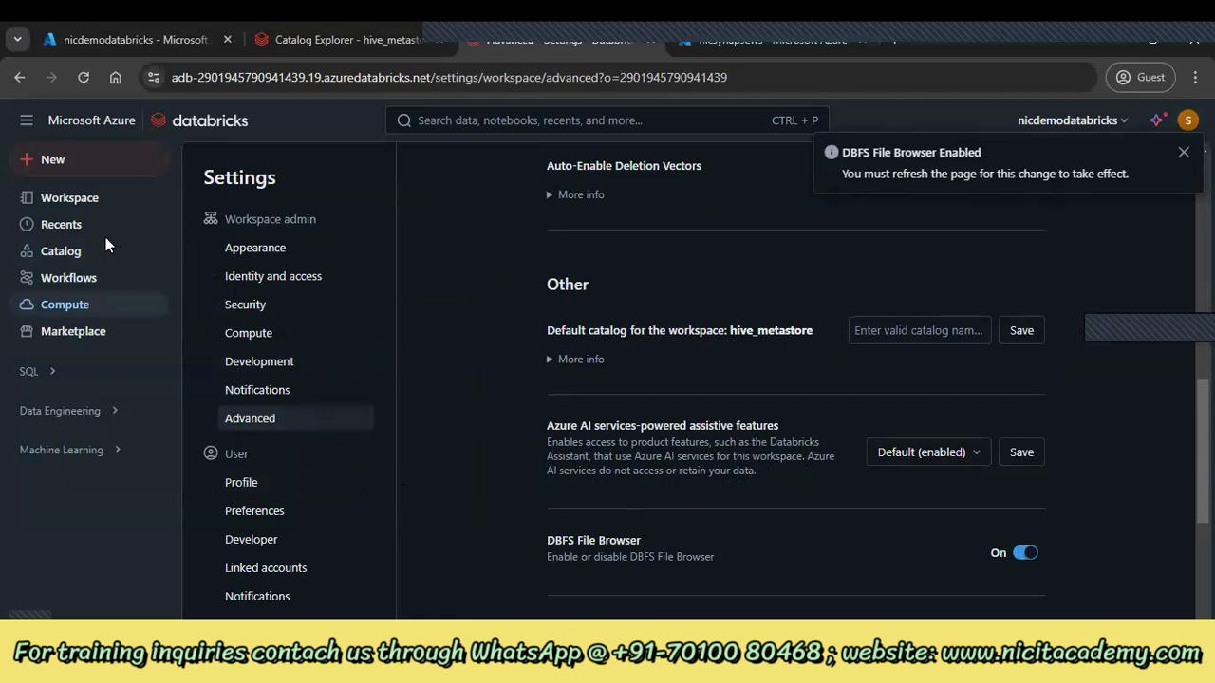
click(102, 249)
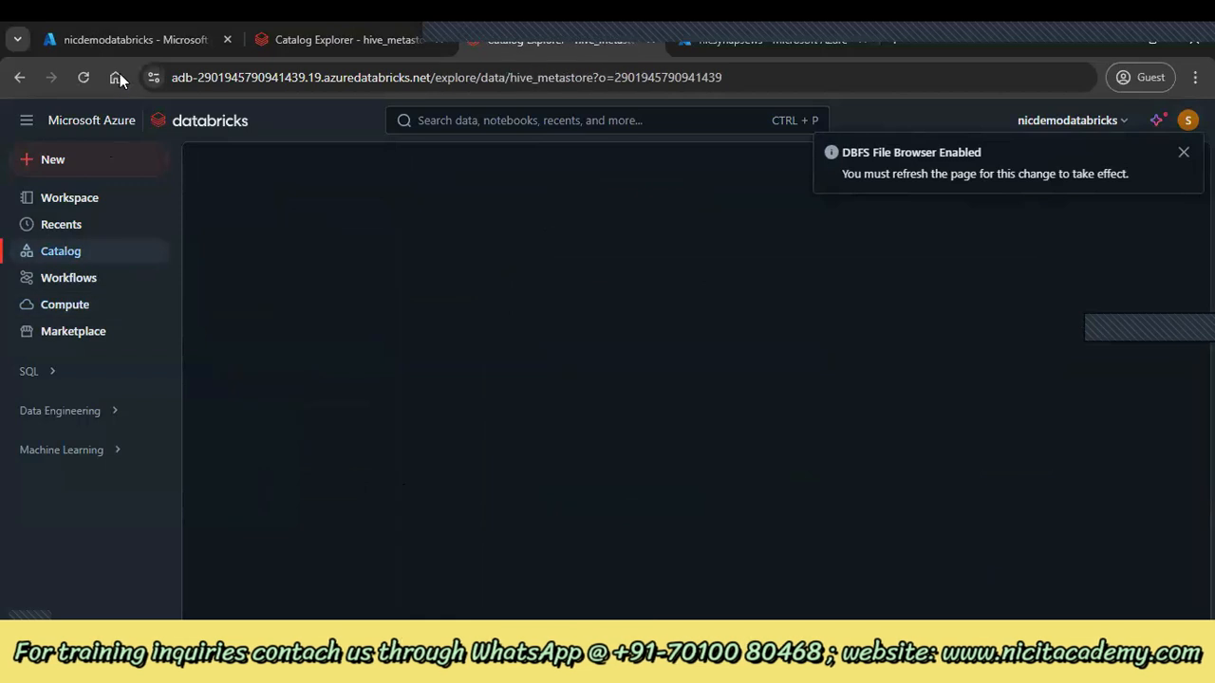
click(84, 77)
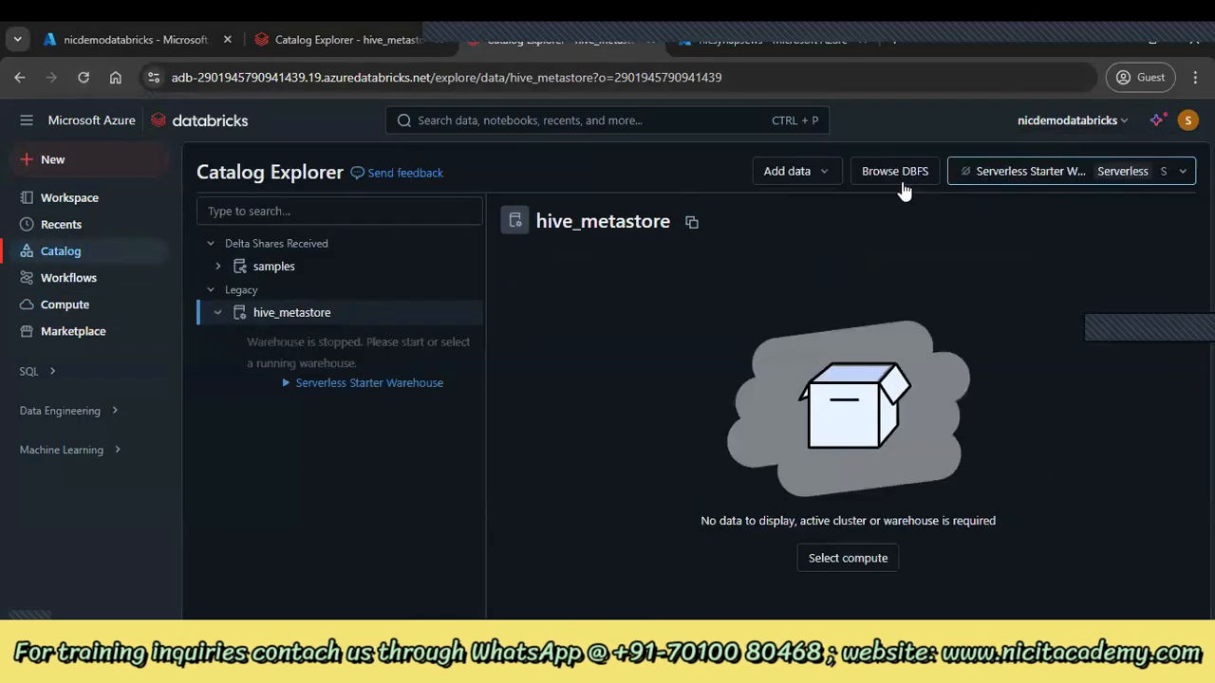
Browse DBFS into tmp > delta > df to list its files
click(869, 175)
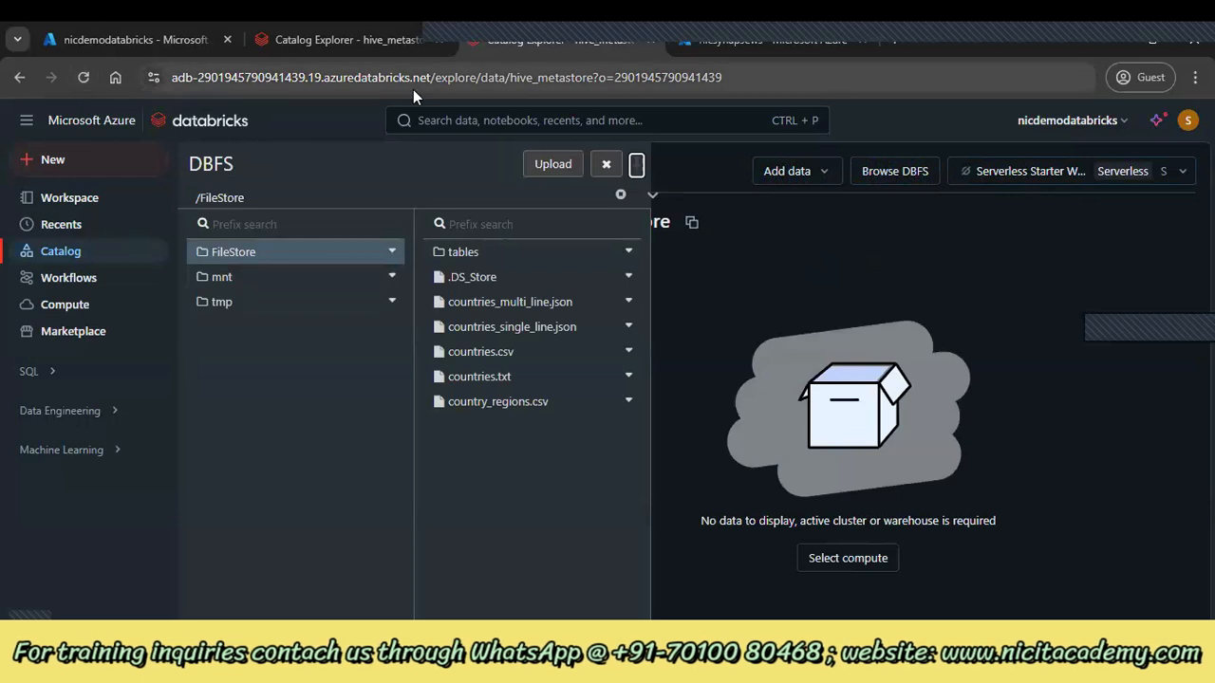
click(295, 306)
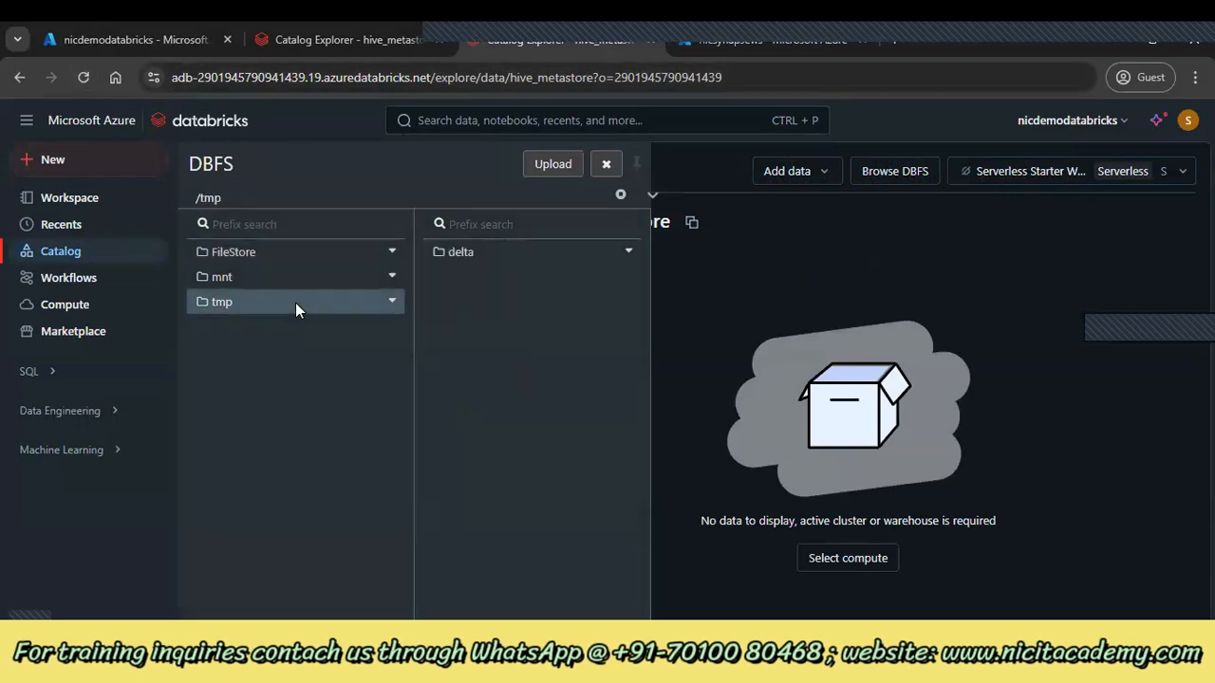
click(489, 256)
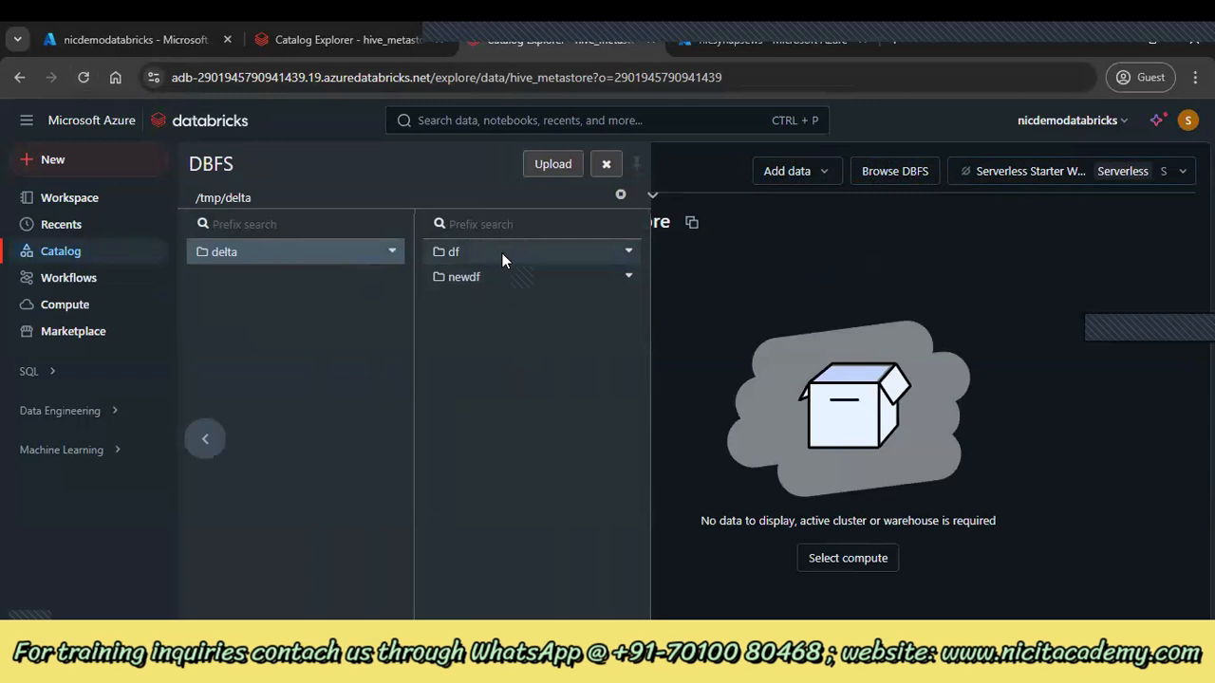
click(503, 261)
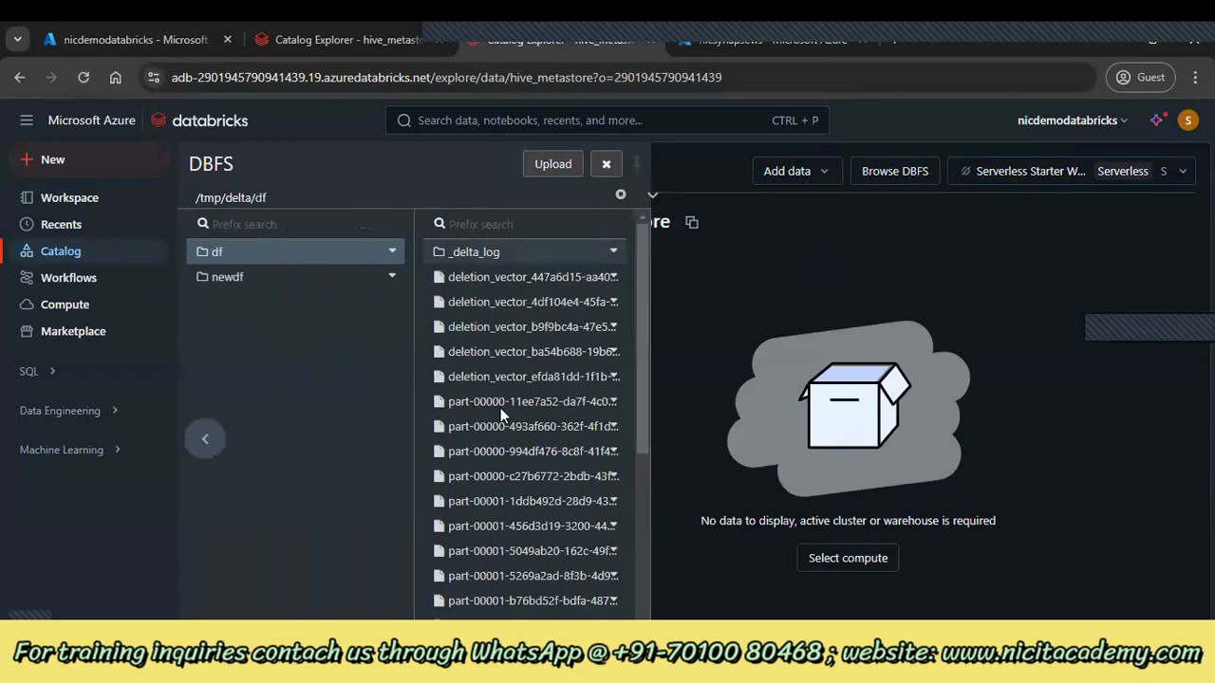
scroll(475, 370, down, 5)
scroll(370, 311, left, 4)
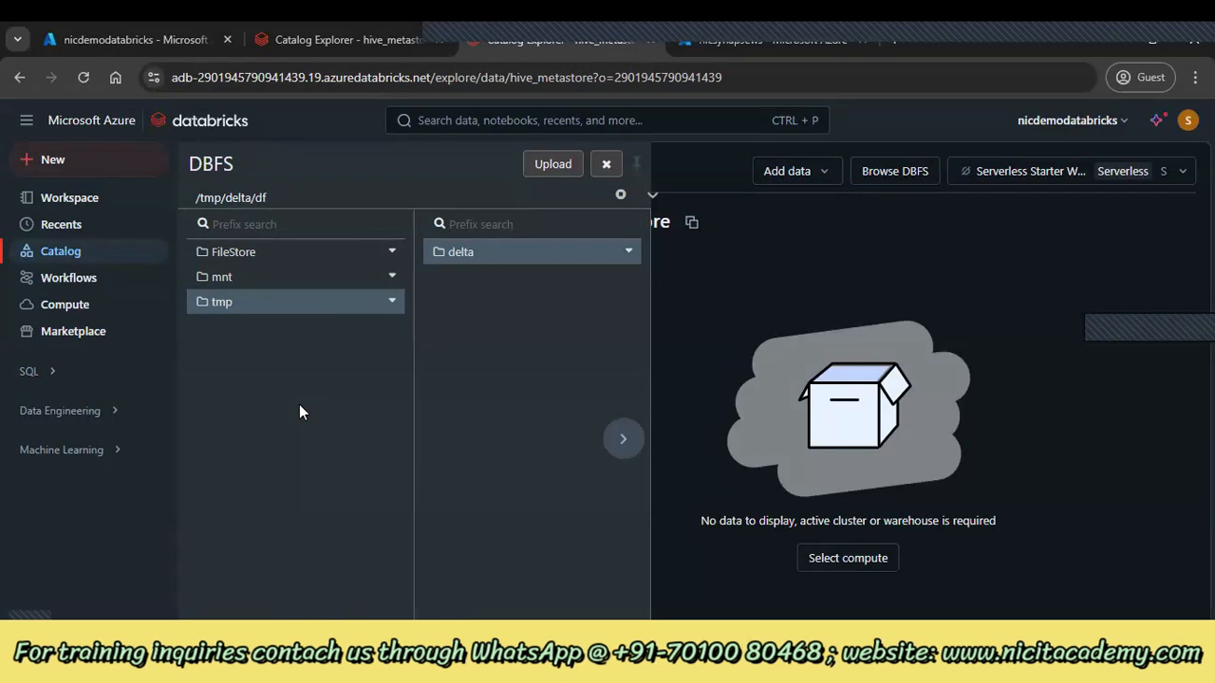
Open mnt, cancel the Attach cluster prompt, and view FileStore files such as countries.csv
click(226, 275)
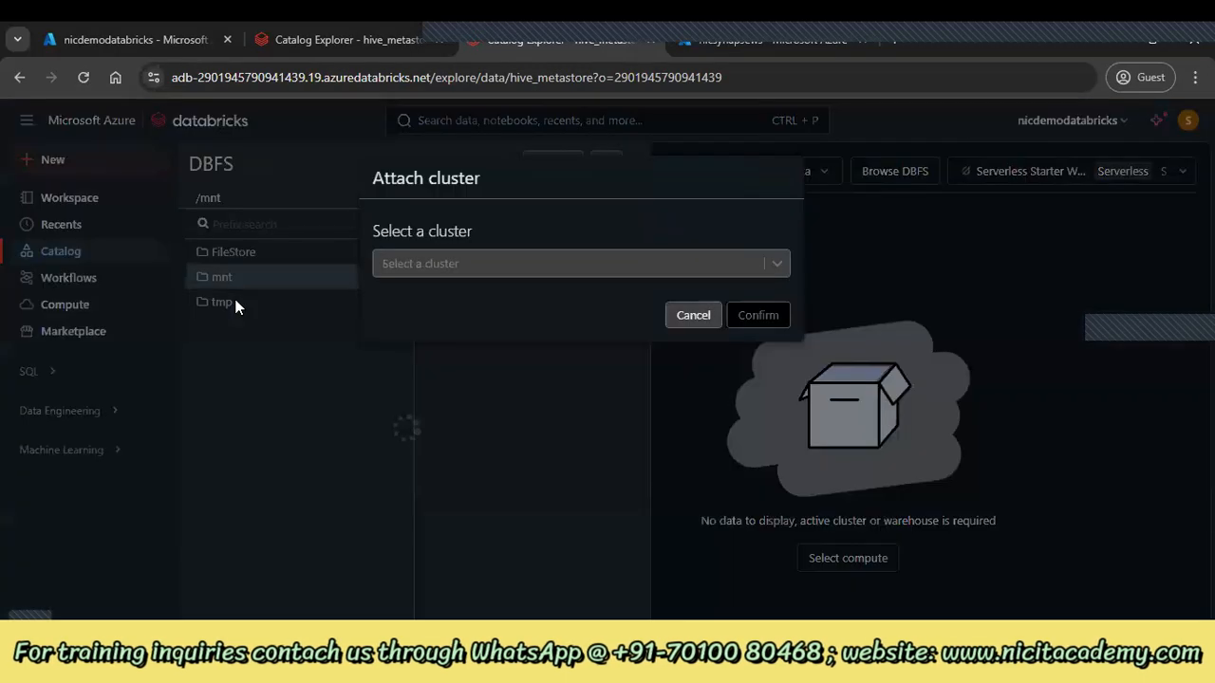
click(693, 314)
click(294, 252)
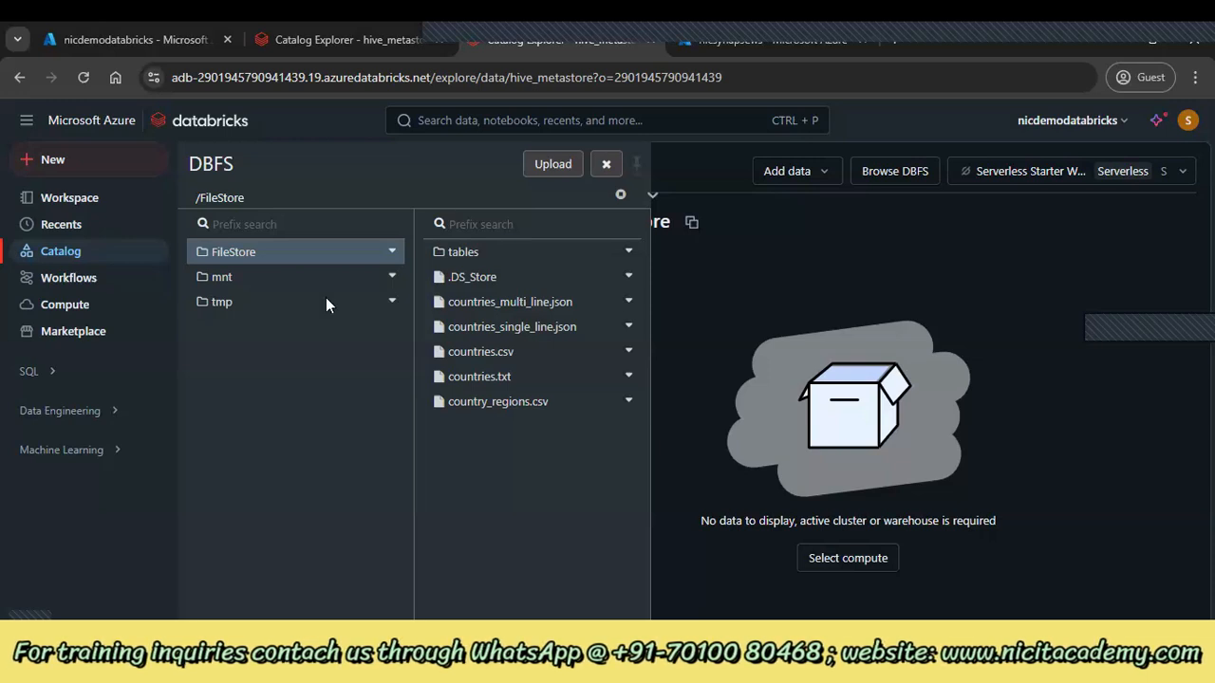
click(142, 39)
Open the workspace's managed databricks-rg resource group in the Azure portal
click(34, 150)
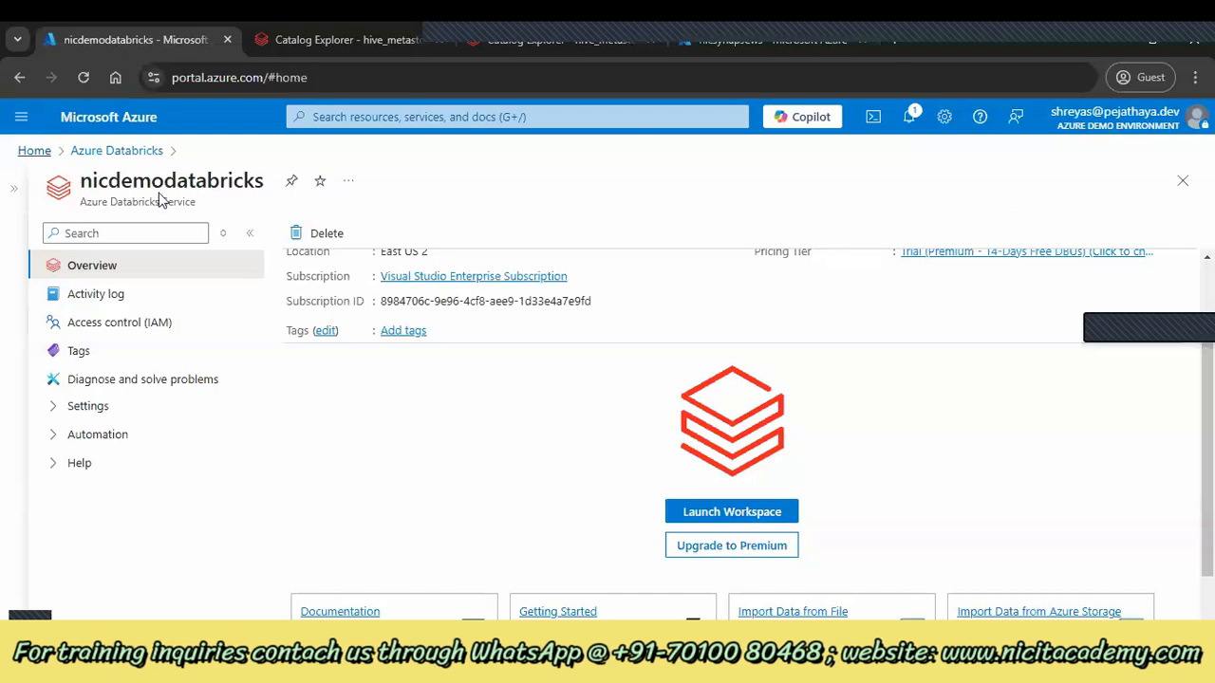
scroll(328, 323, down, 5)
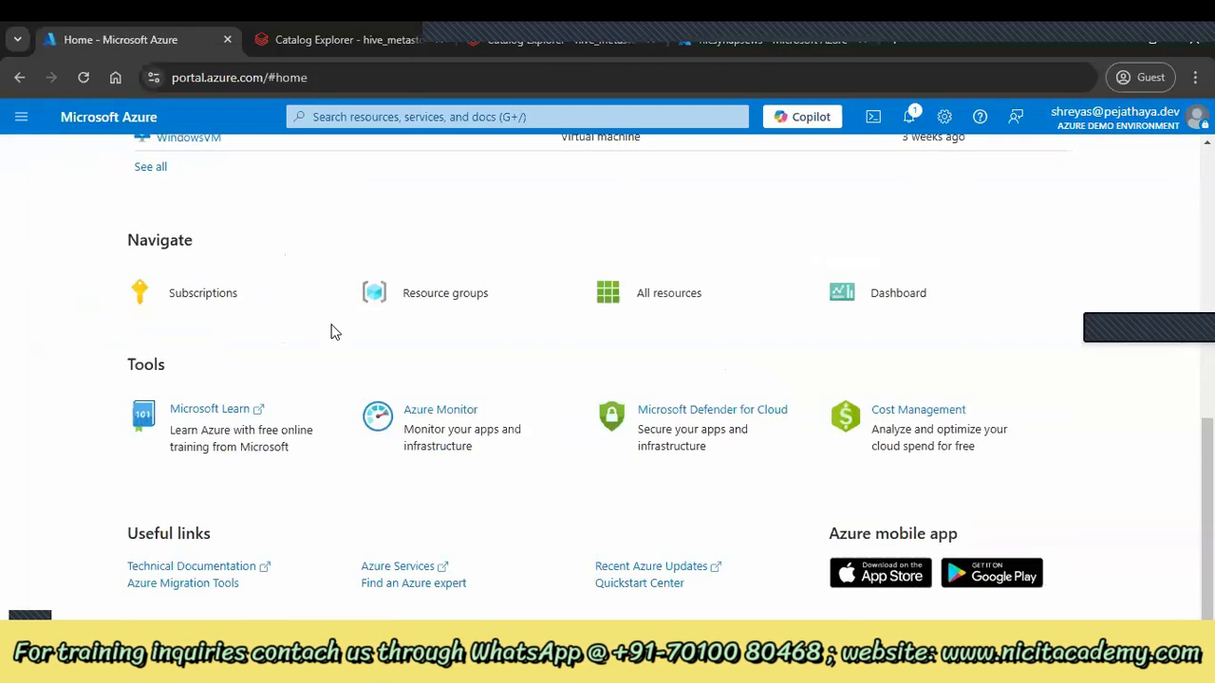
click(394, 290)
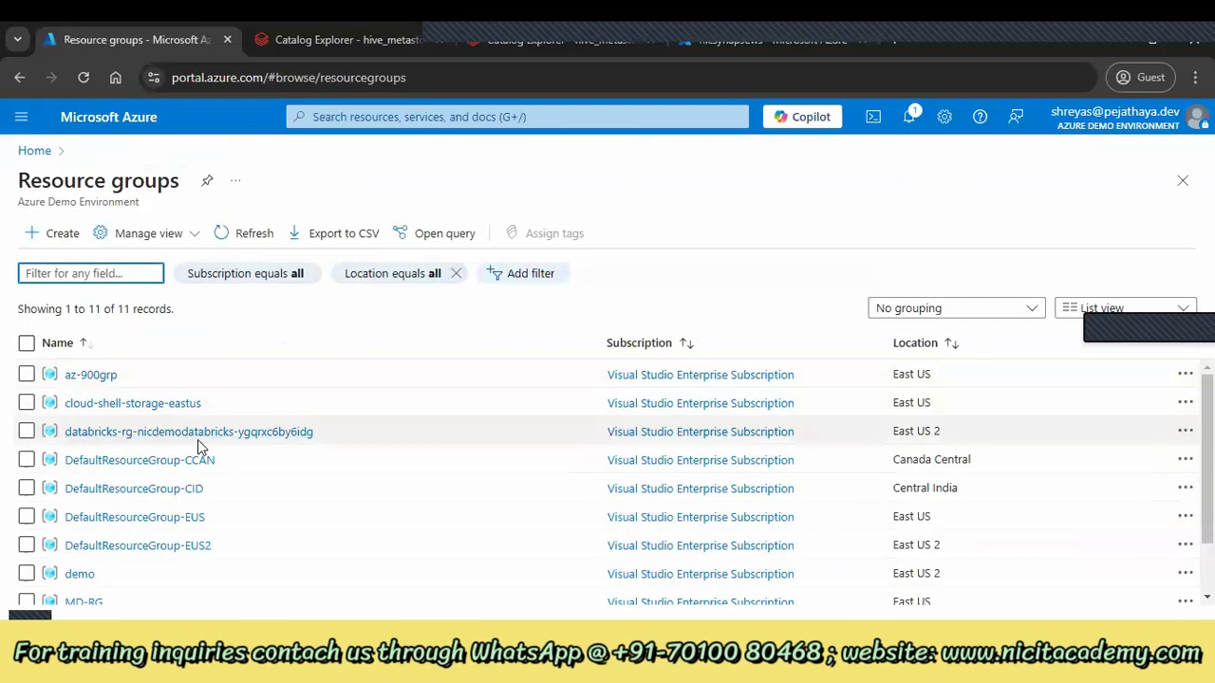
click(255, 435)
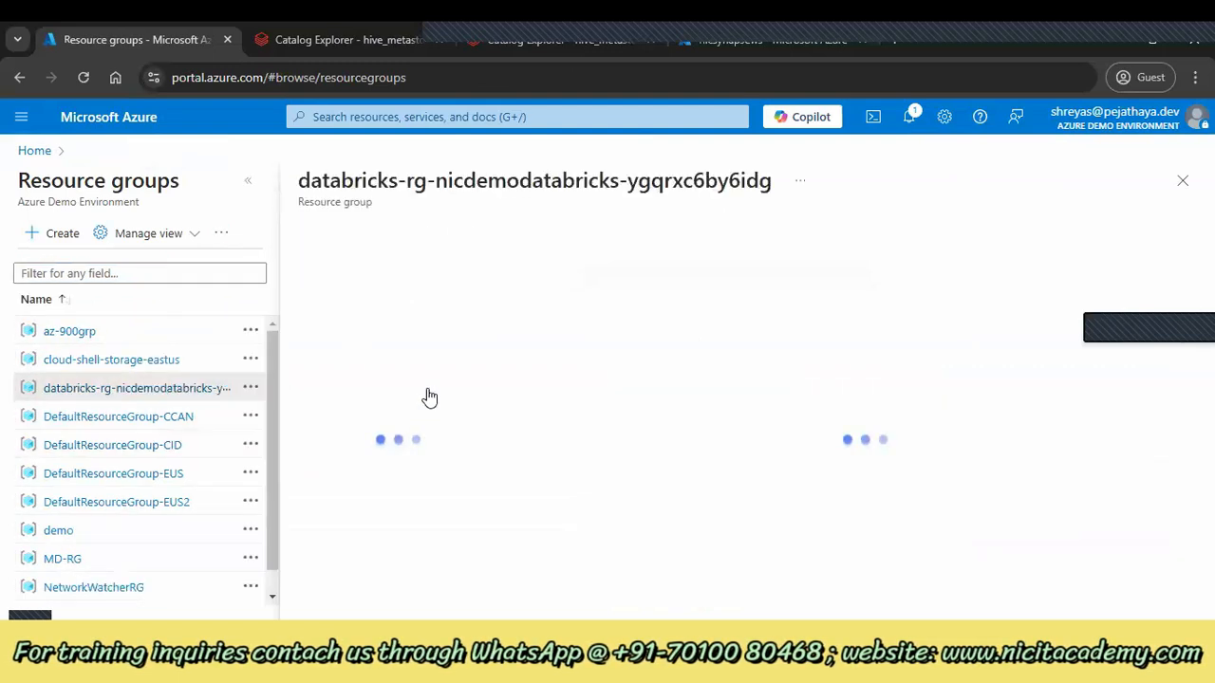
click(247, 180)
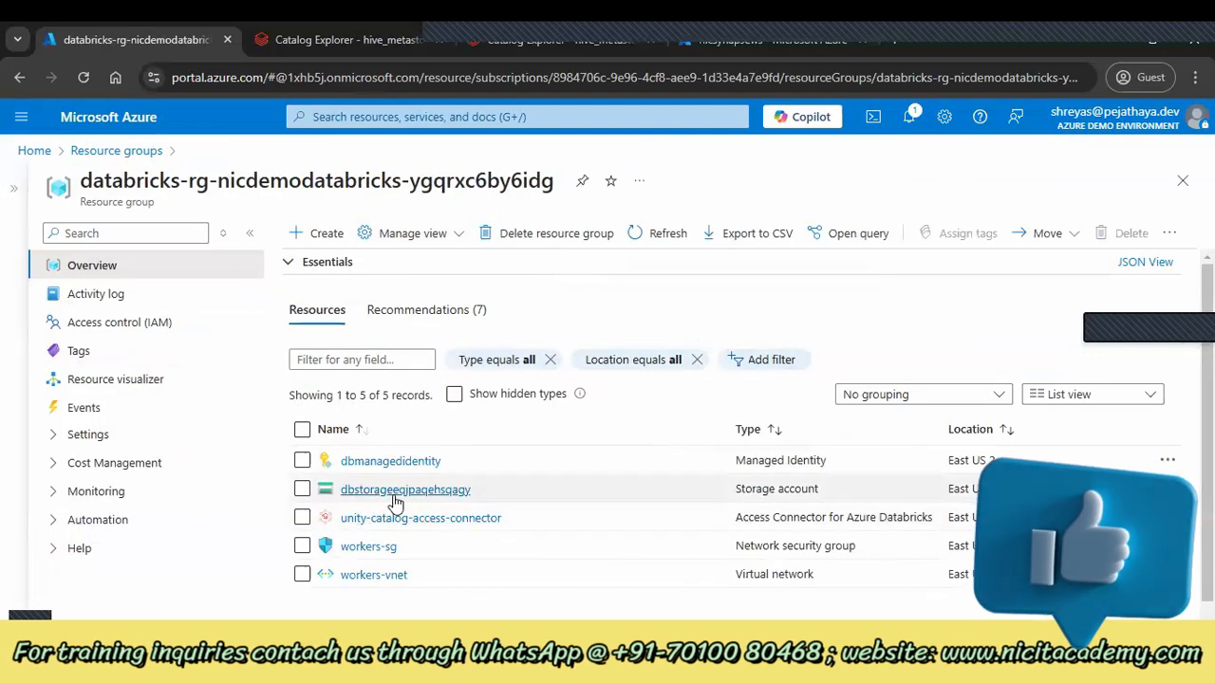
Open dbstorageeeqjpaqehsqagy containers, try unity-catalog-storage (403 error), then return to Catalog Explorer
click(394, 489)
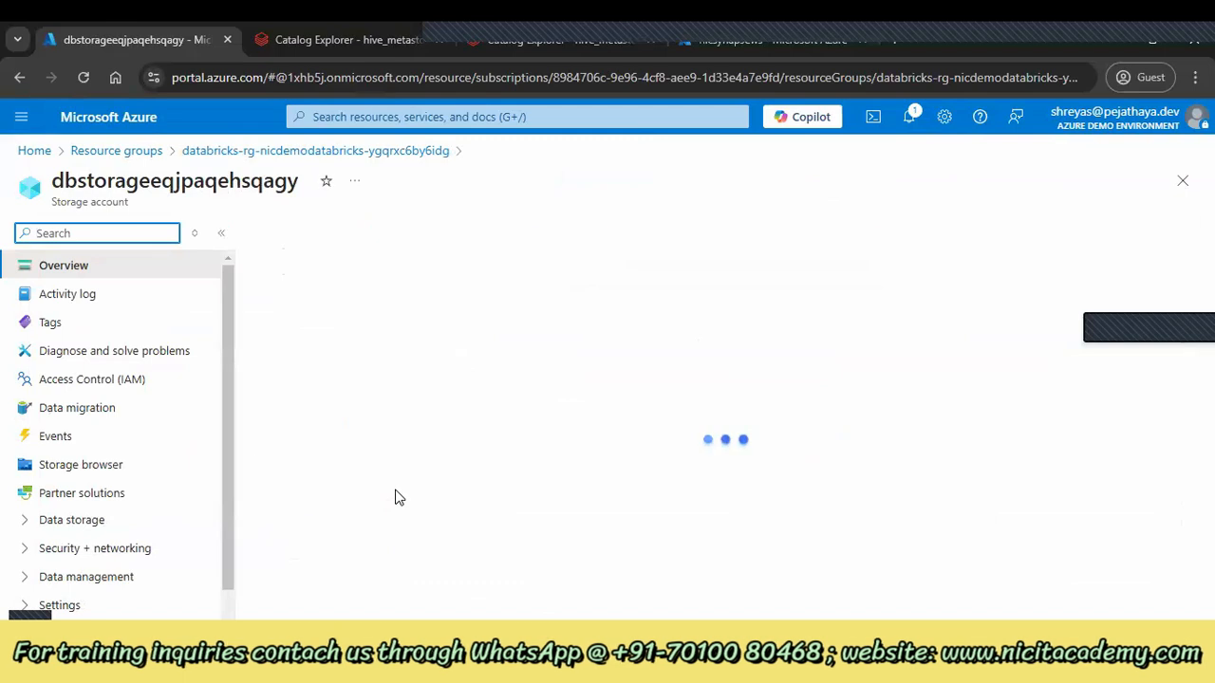
click(74, 522)
click(87, 549)
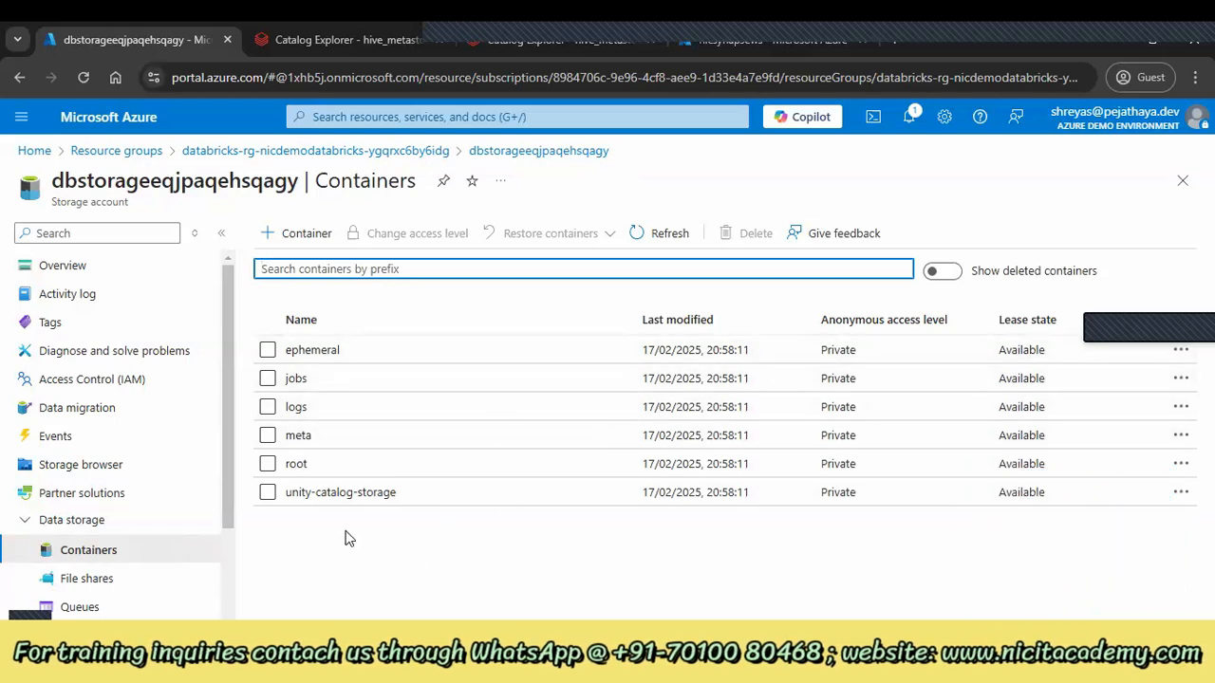
click(346, 495)
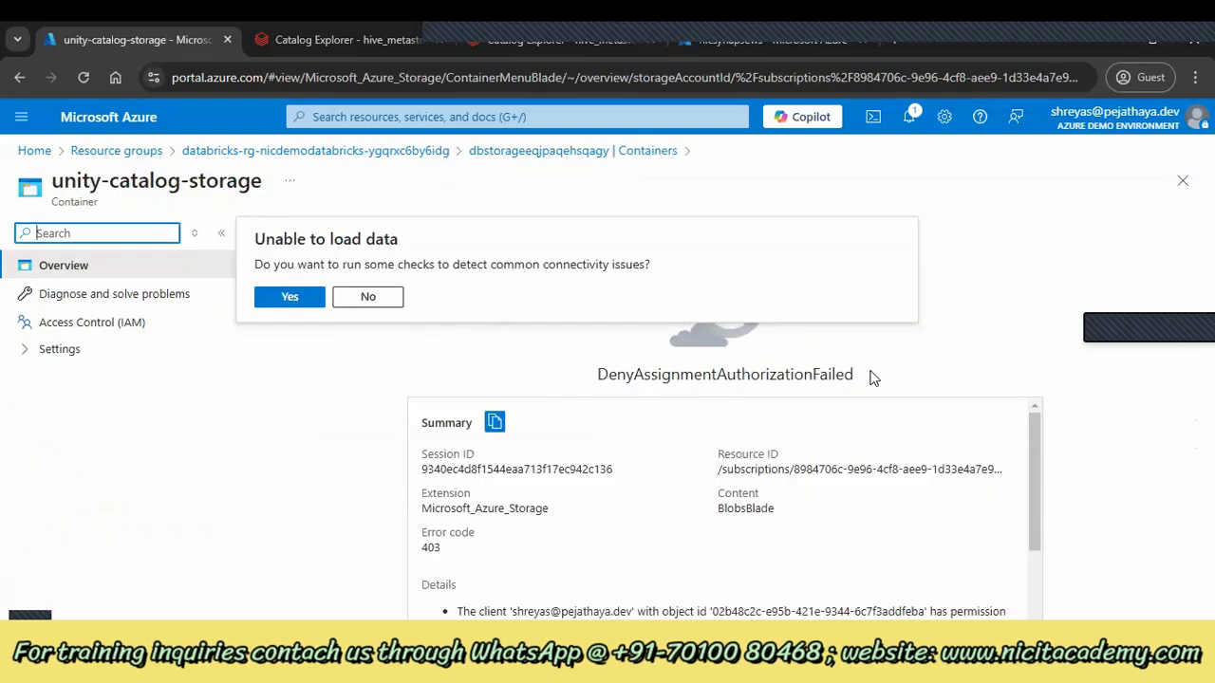
click(387, 29)
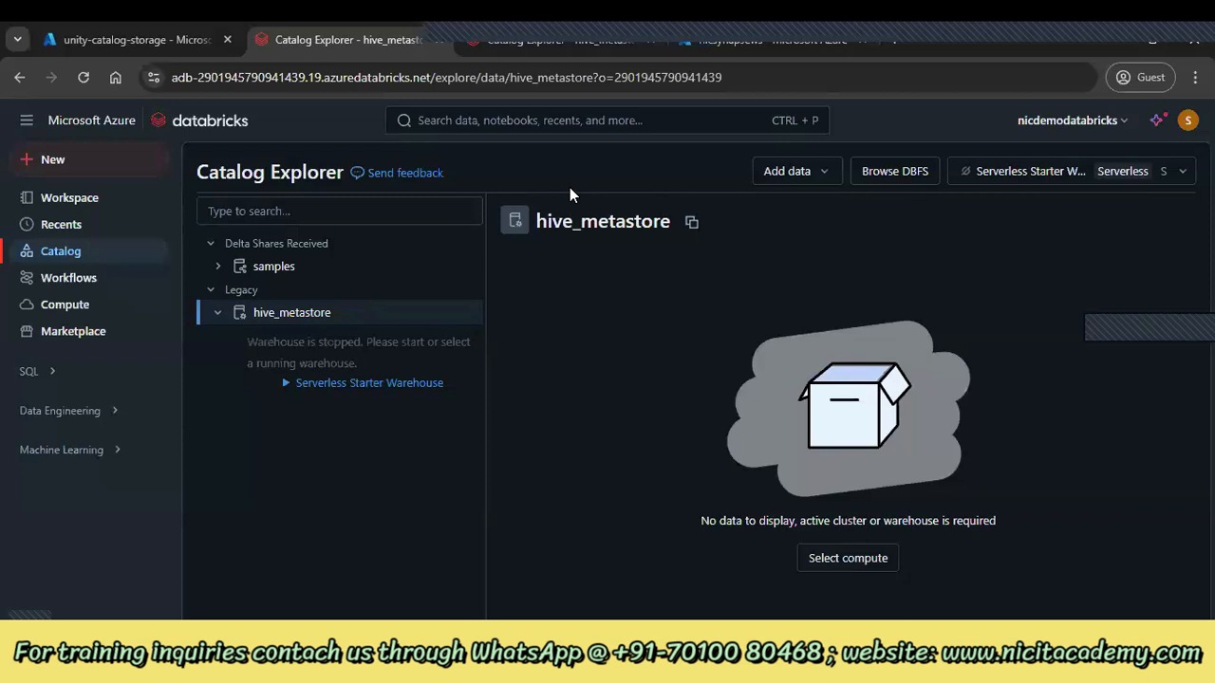